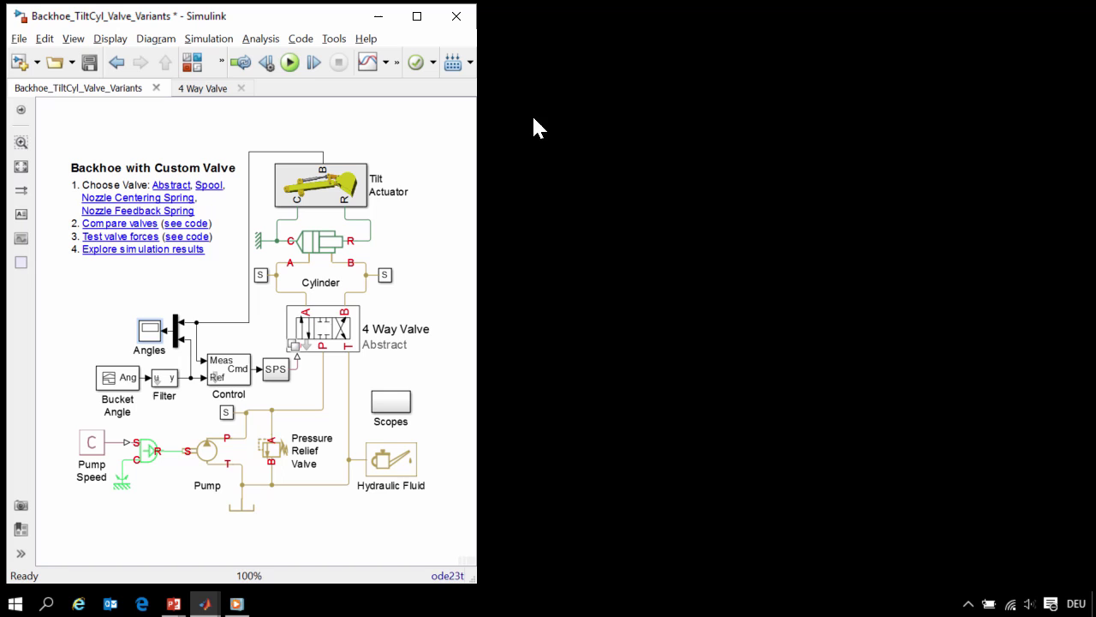
Step: Run the backhoe simulation to T=60 and view the Angles tilt plot and Mechanics Explorer animation
{"action": "left_click", "coordinate": [326, 205]}
{"action": "key", "text": "alt+Tab"}
{"action": "key", "text": "alt+Tab"}
{"action": "key", "text": "alt+Tab"}
{"action": "key", "text": "alt+Tab"}
{"action": "key", "text": "alt+Tab"}
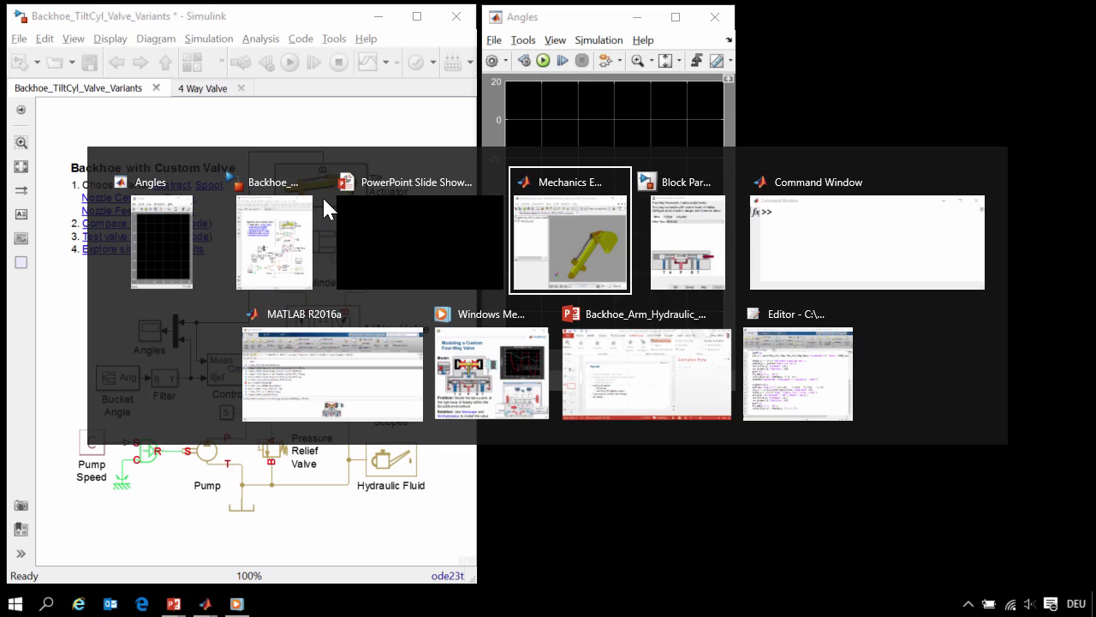
{"action": "left_click", "coordinate": [663, 247]}
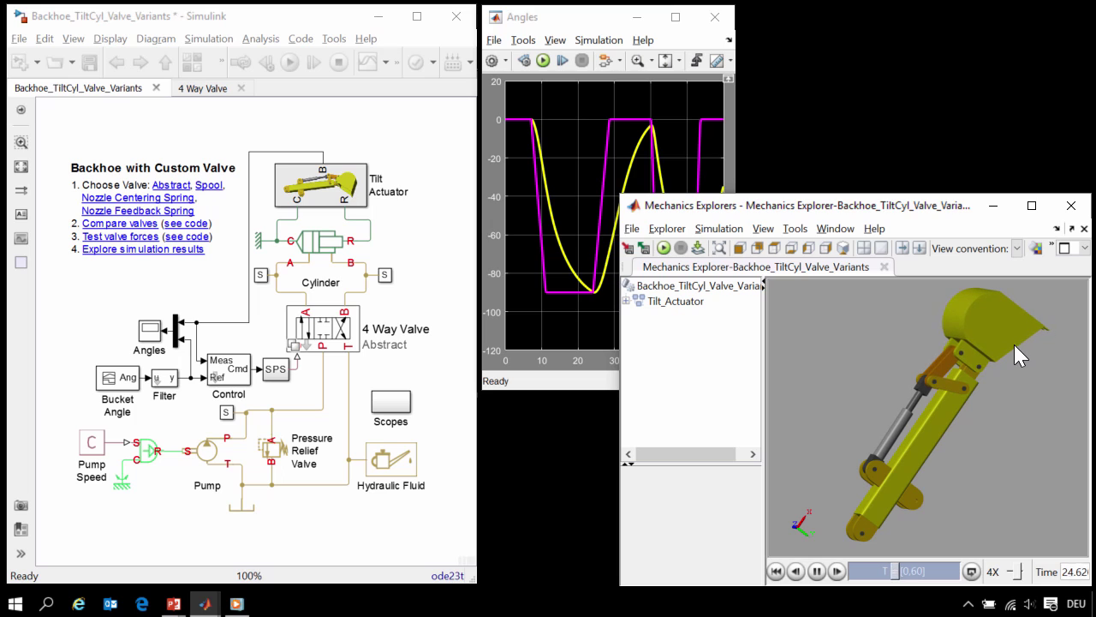
{"action": "left_click", "coordinate": [588, 45]}
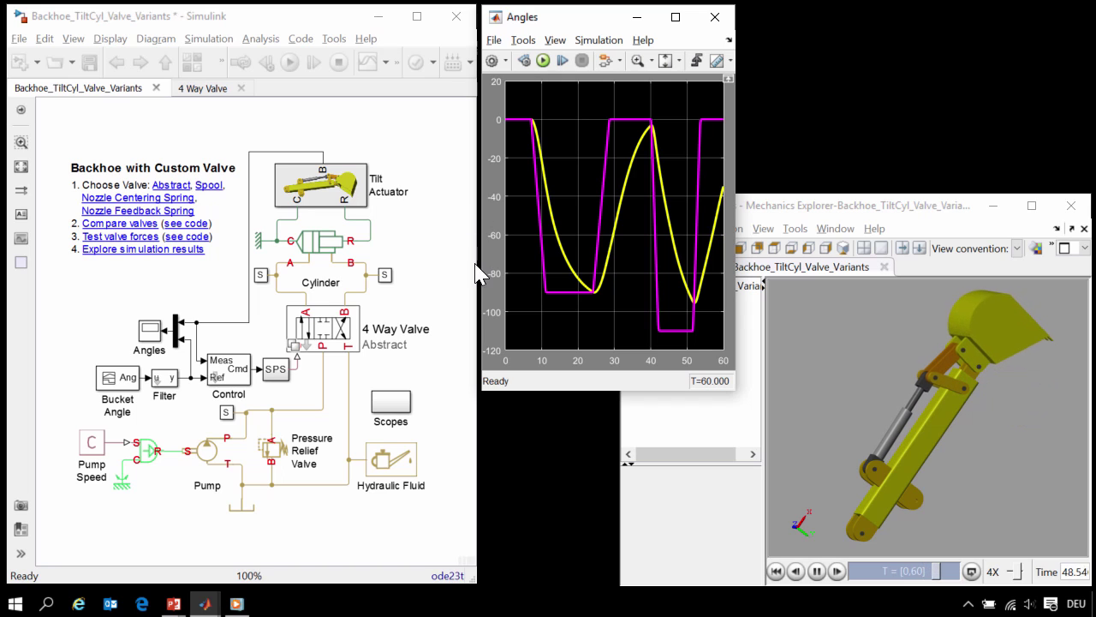
{"action": "left_click", "coordinate": [400, 310]}
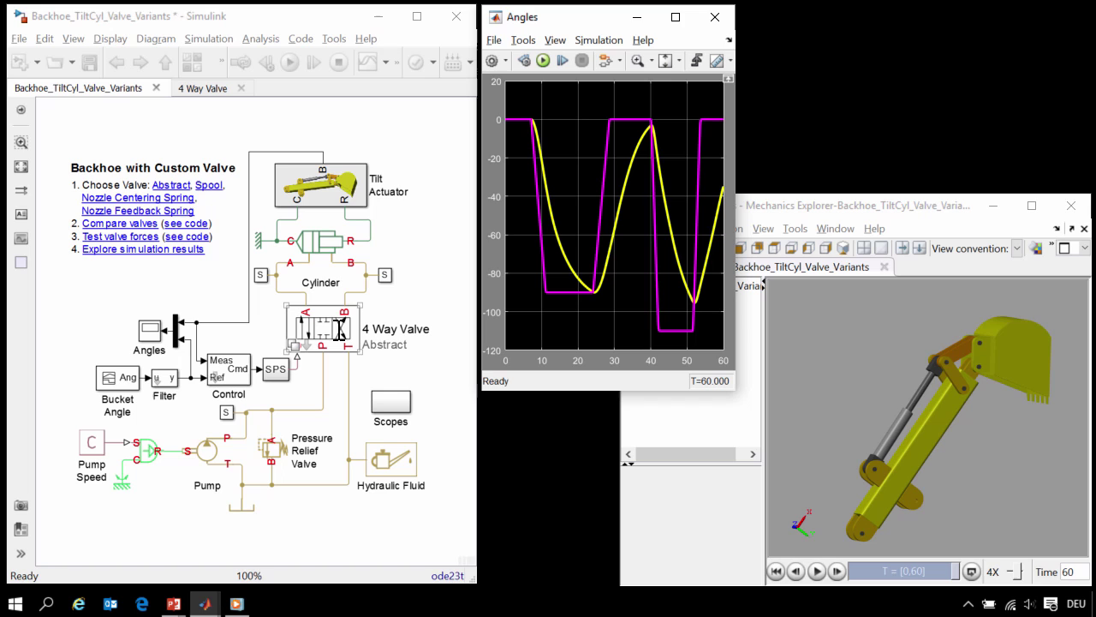
Step: Open the 4 Way Valve's parameters and look inside its Abstract valve variant
{"action": "double_click", "coordinate": [341, 328]}
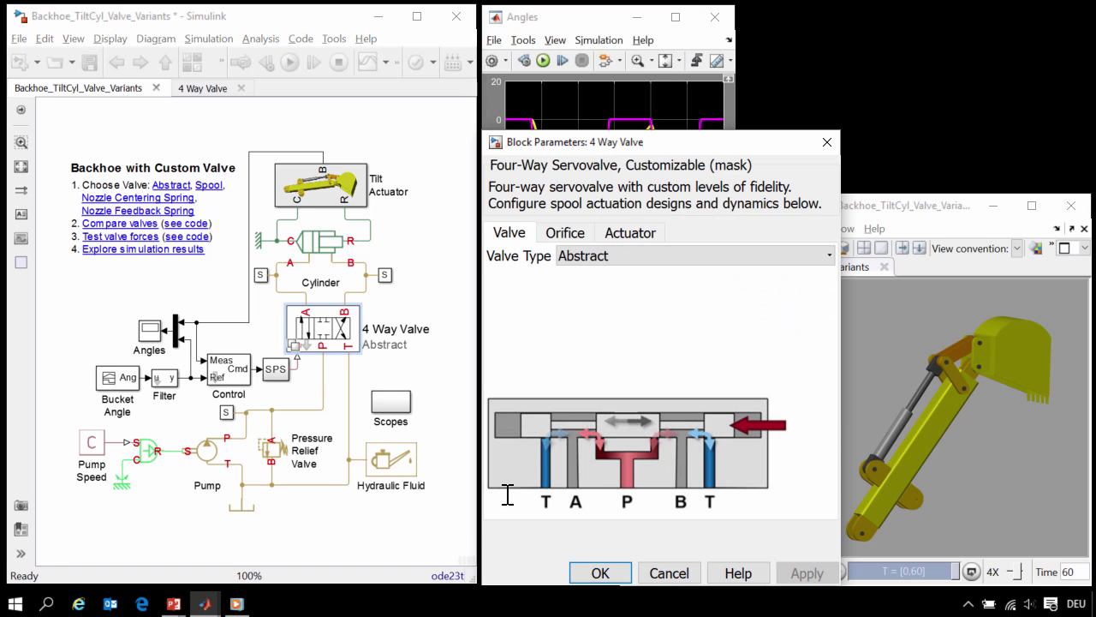
{"action": "left_click", "coordinate": [294, 346]}
{"action": "left_click", "coordinate": [151, 450]}
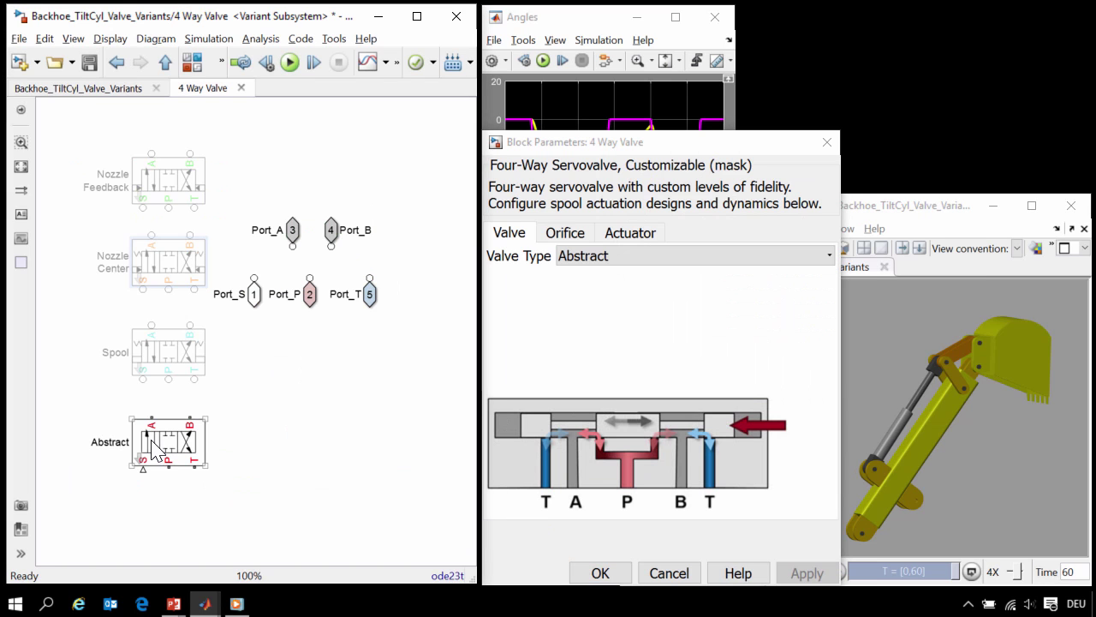
{"action": "double_click", "coordinate": [144, 454]}
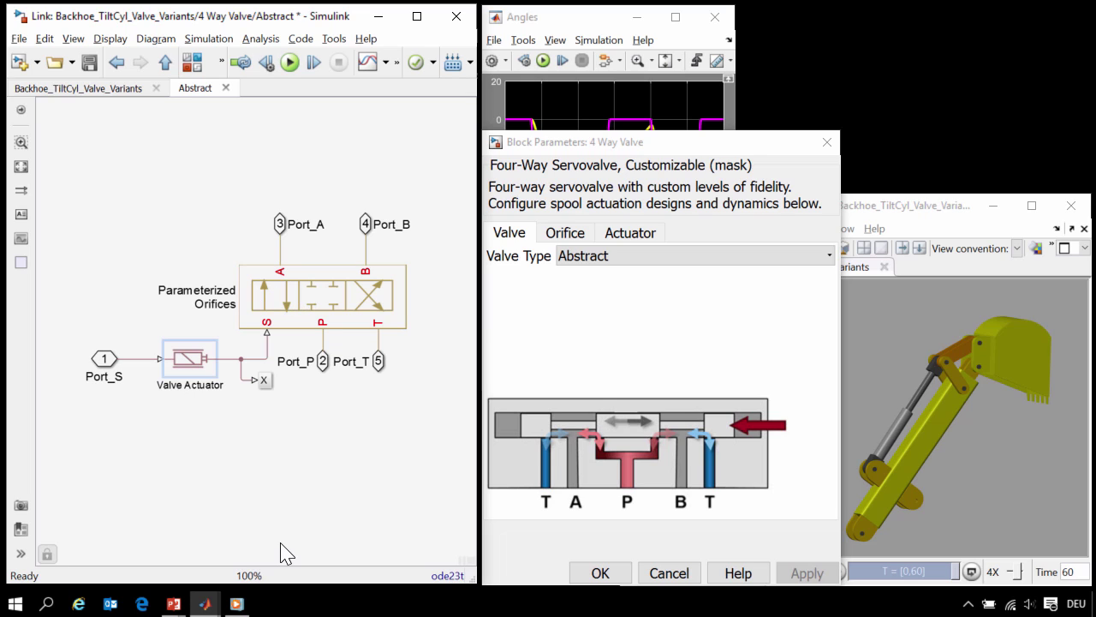
Step: Review the actuator settings (gain 250*10, time constant 1e-2, saturation 0.3), then return to the 4 Way Valve level
{"action": "left_click", "coordinate": [680, 157]}
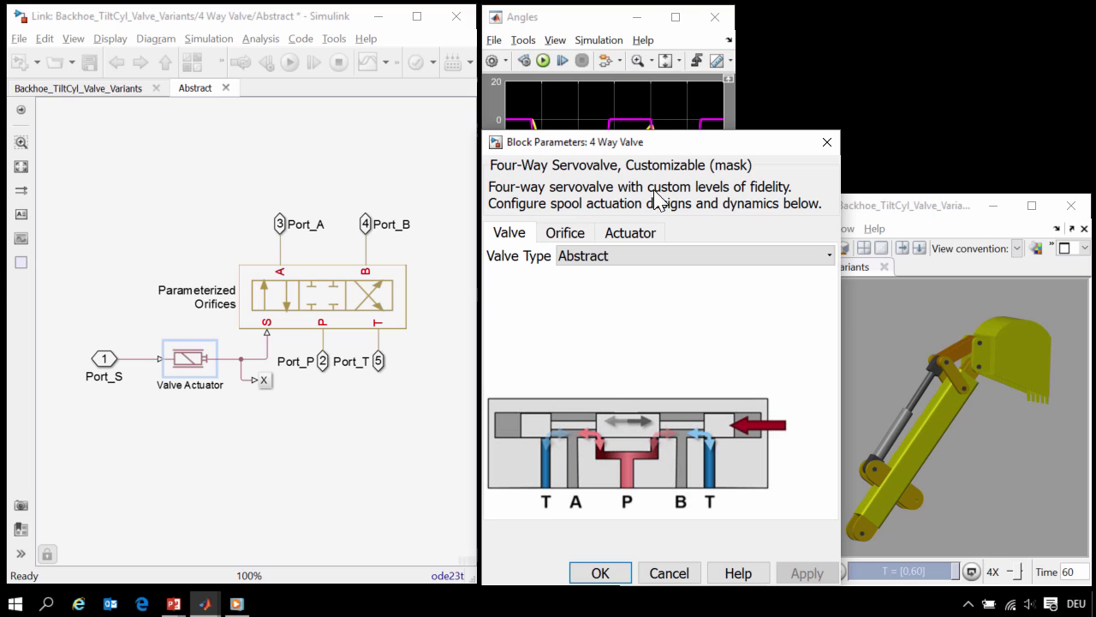
{"action": "left_click", "coordinate": [638, 233]}
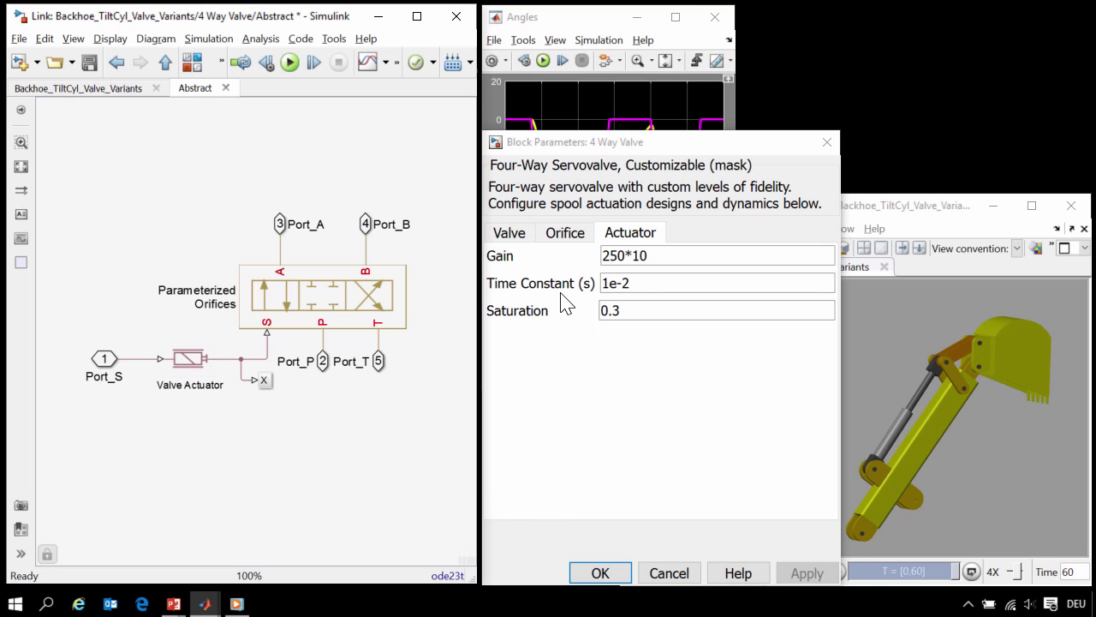
{"action": "key", "text": "Escape"}
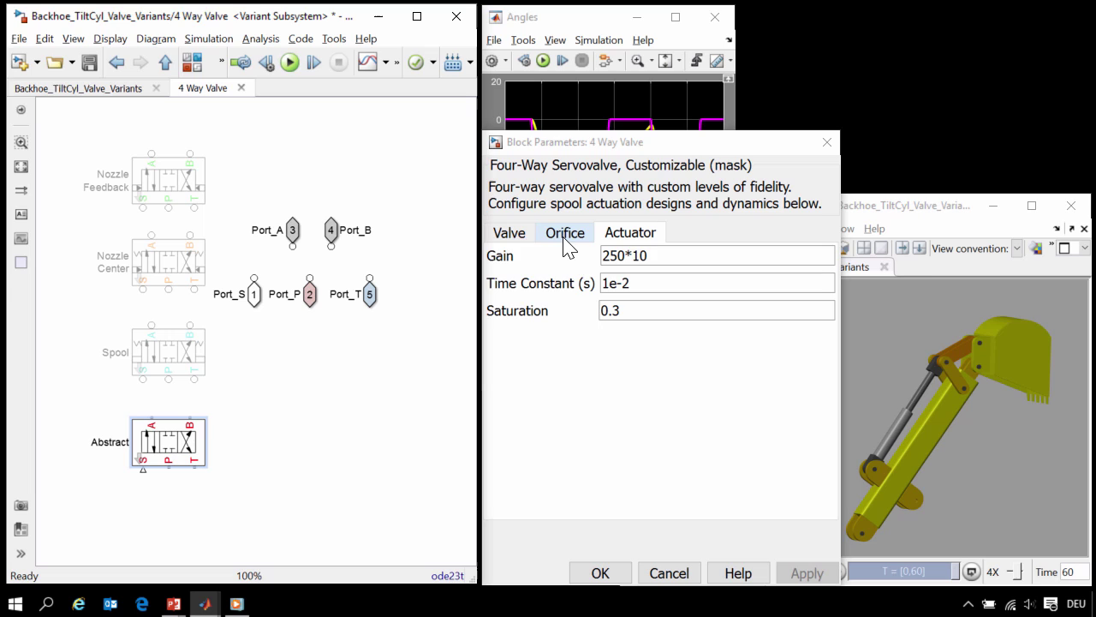
Step: Change the 4 Way Valve type to Flapper Nozzle Centering Spring and apply it
{"action": "left_click", "coordinate": [527, 236]}
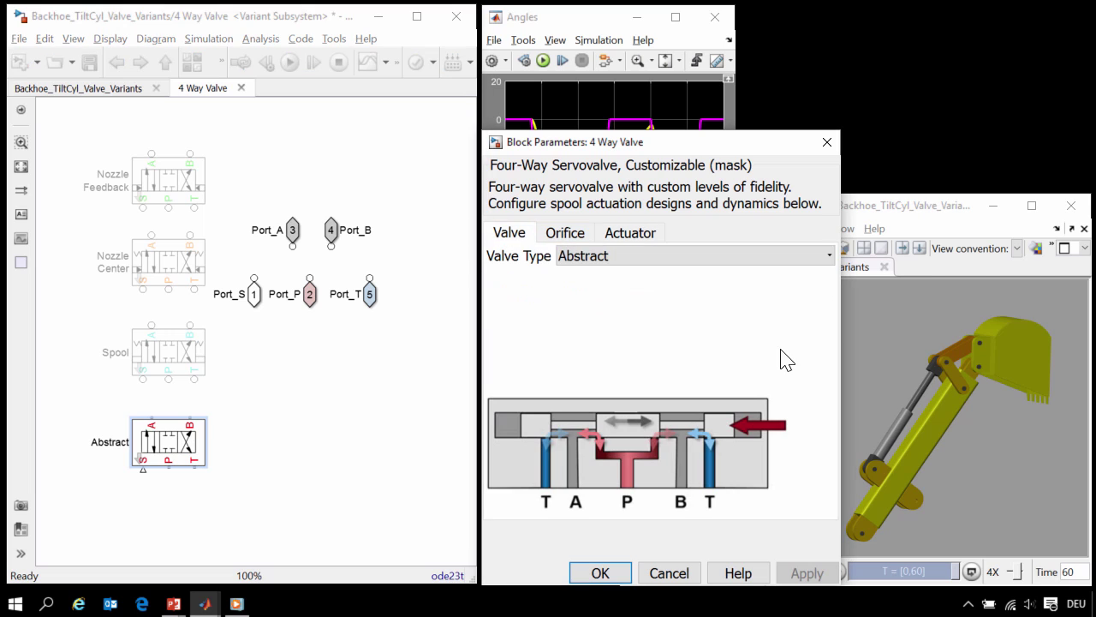
{"action": "left_click", "coordinate": [659, 257]}
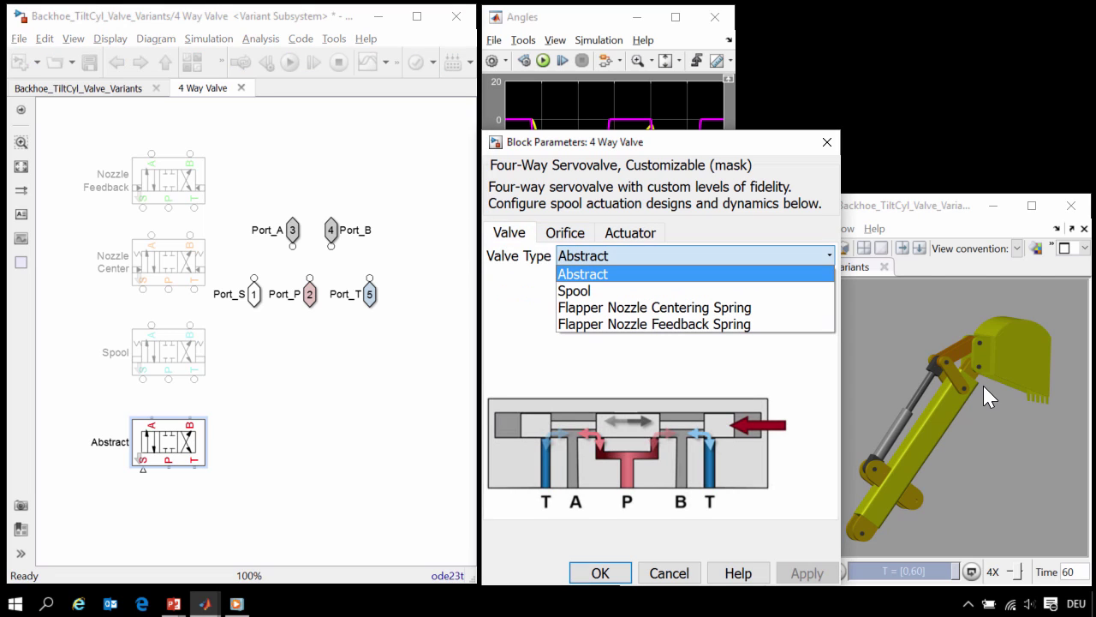
{"action": "left_click", "coordinate": [658, 307]}
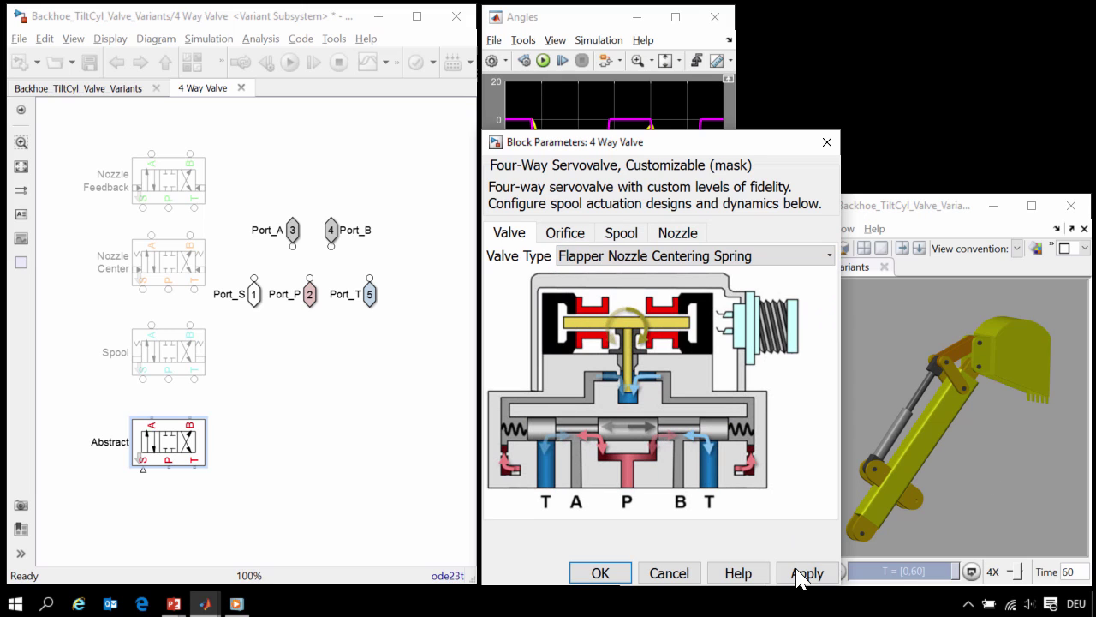
{"action": "left_click", "coordinate": [802, 574]}
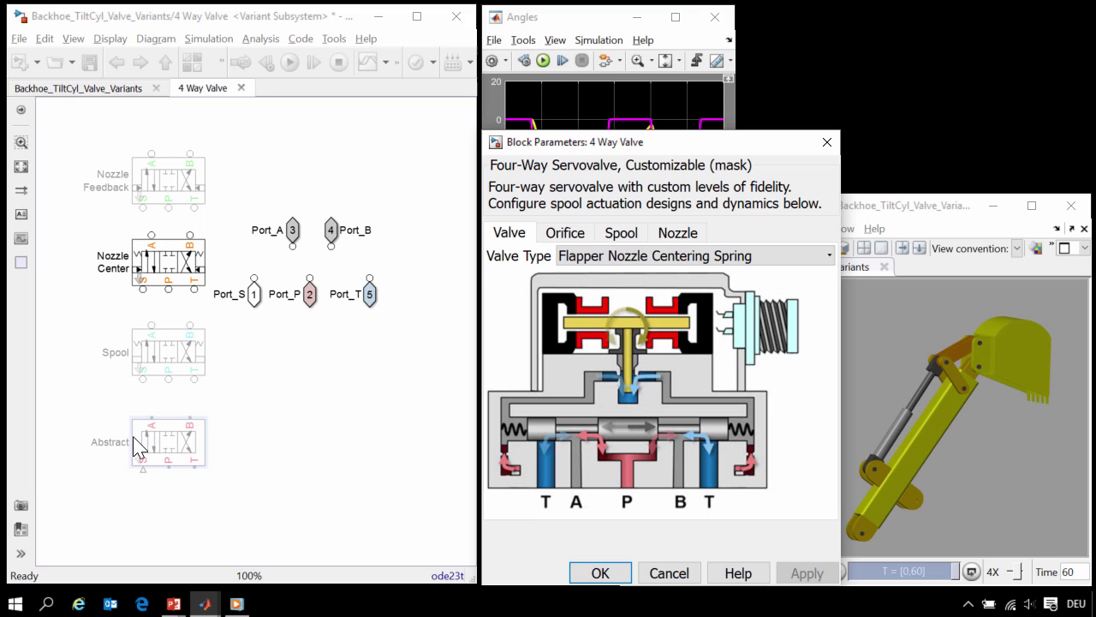
Step: Inside Nozzle Center, inspect Pump Spool A/B, Nozzle A/B and their Spool_A/Spool_B connection lines
{"action": "left_click", "coordinate": [140, 280]}
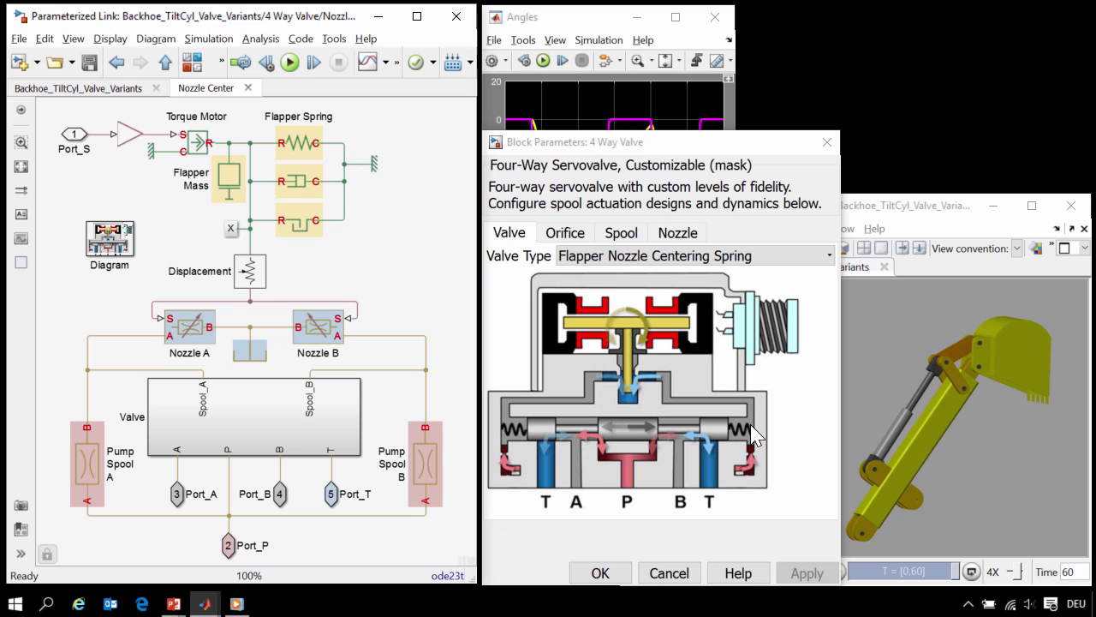
{"action": "left_click", "coordinate": [426, 464]}
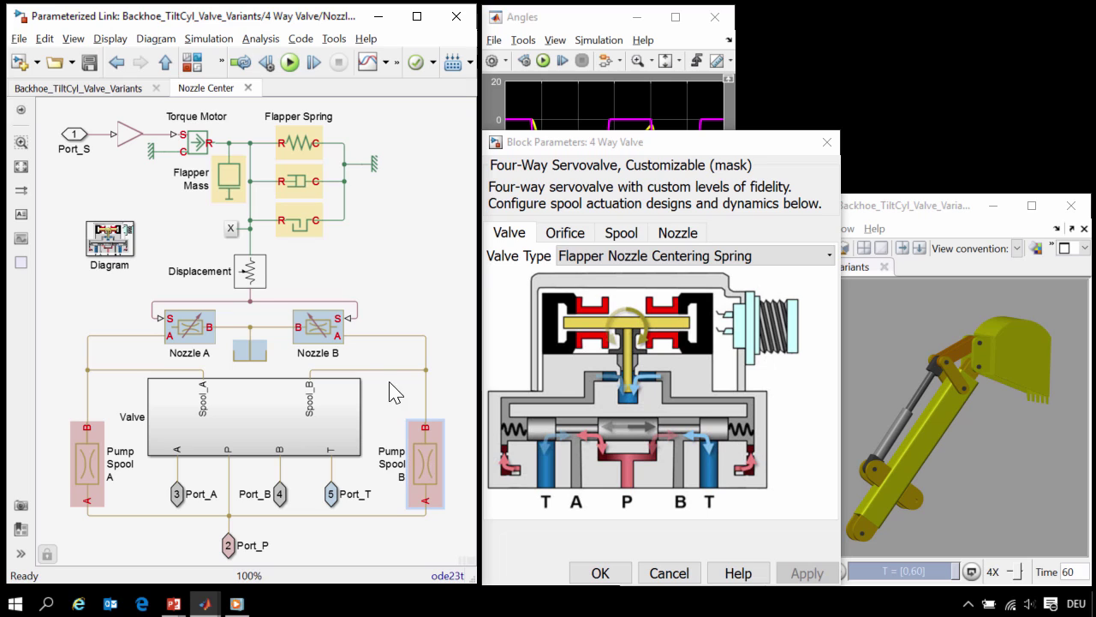
{"action": "left_click", "coordinate": [317, 330]}
{"action": "left_click", "coordinate": [209, 329]}
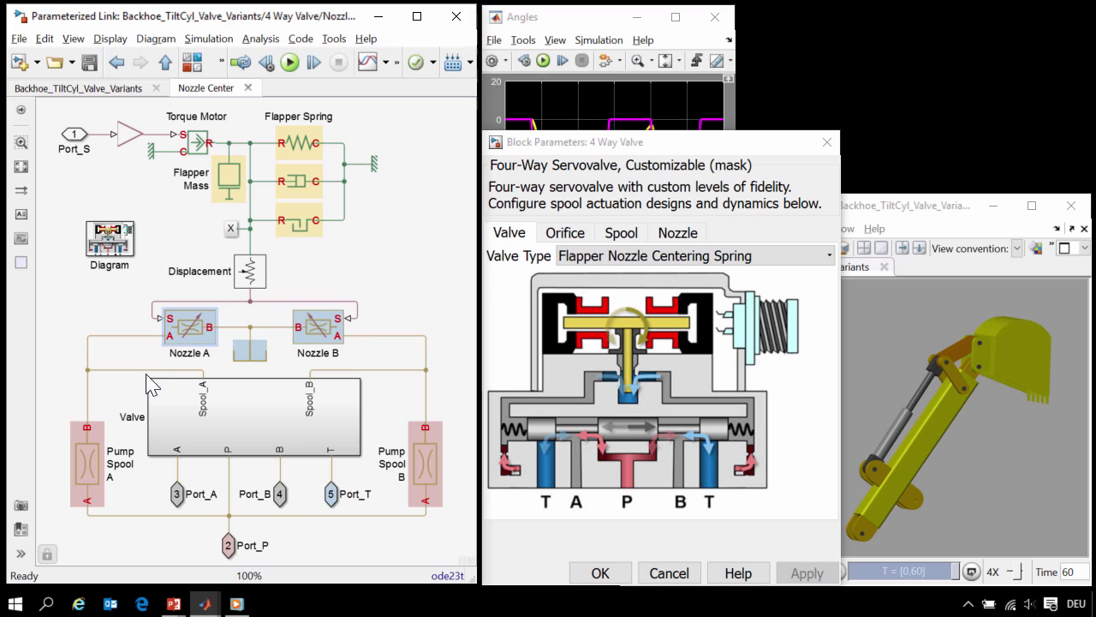
{"action": "left_click", "coordinate": [101, 433]}
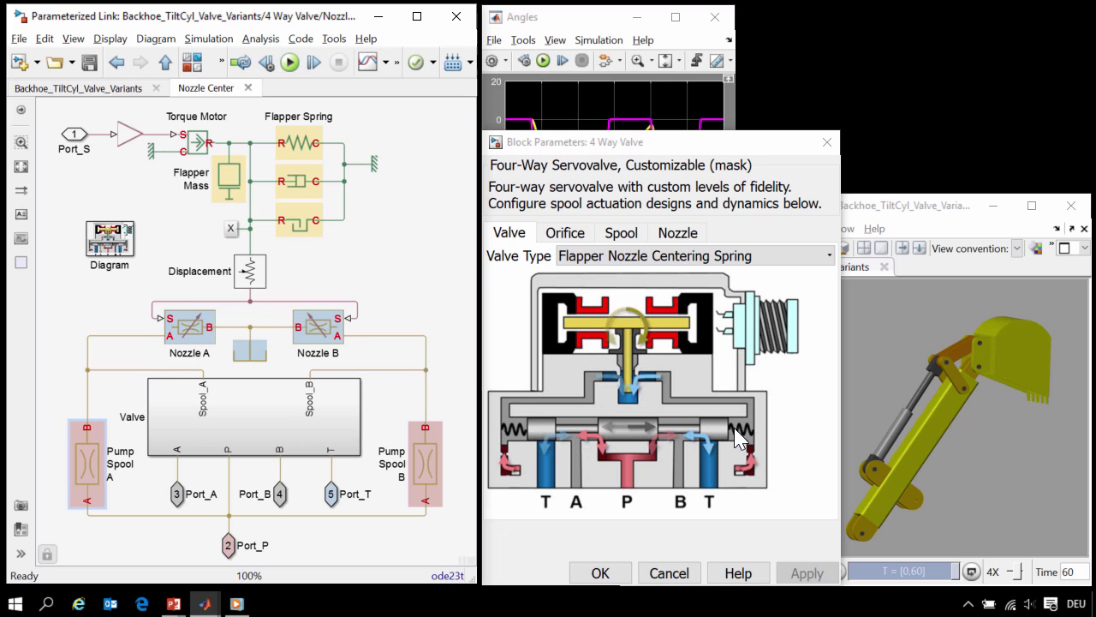
{"action": "left_click", "coordinate": [359, 370]}
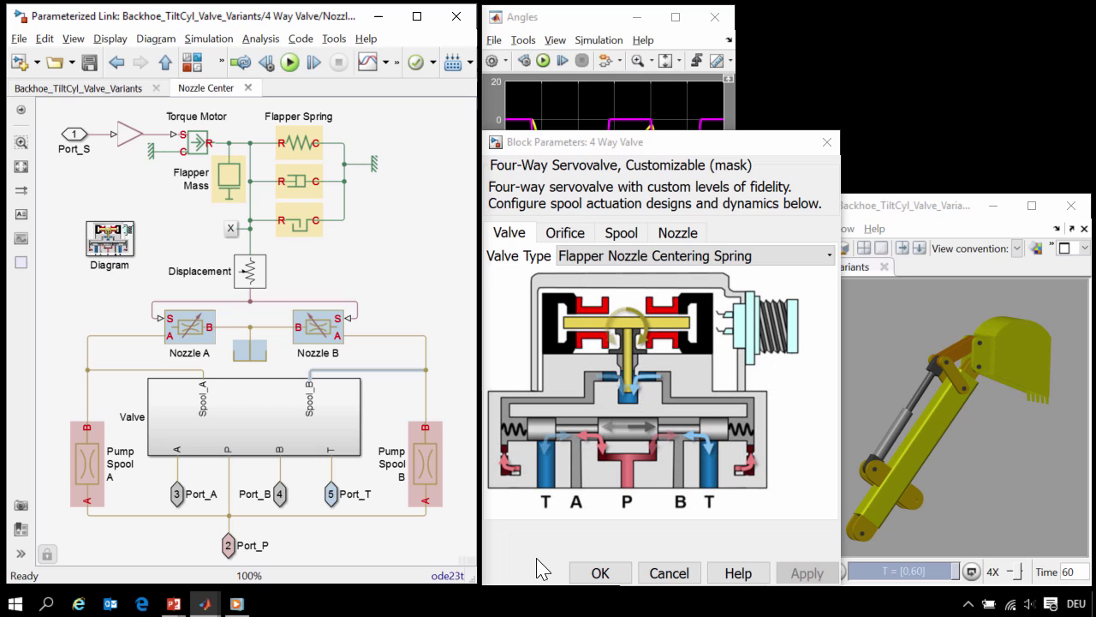
{"action": "left_click", "coordinate": [173, 370]}
Step: Open the Valve and Orifices subsystems and inspect the No Force variant's Orifice PA block and P port
{"action": "double_click", "coordinate": [185, 401]}
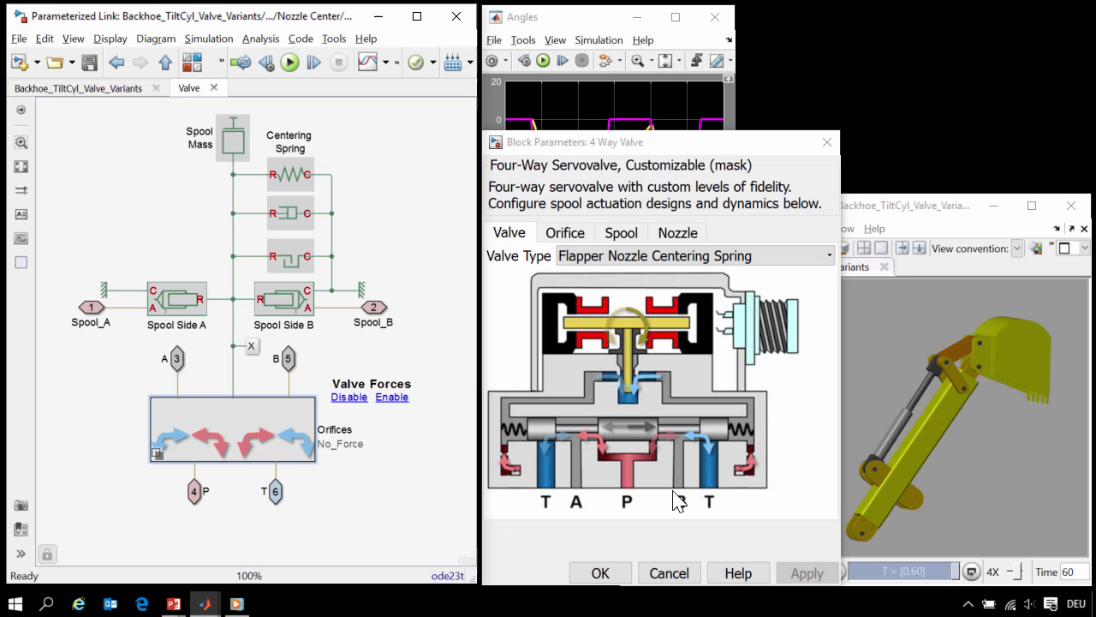
{"action": "double_click", "coordinate": [235, 440]}
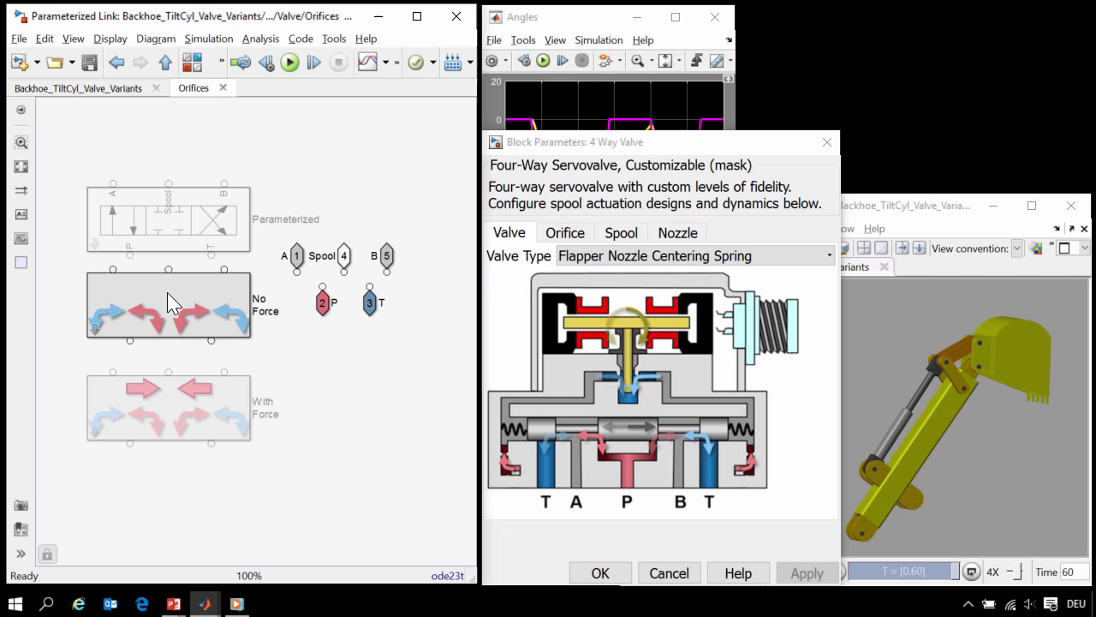
{"action": "left_click", "coordinate": [96, 329]}
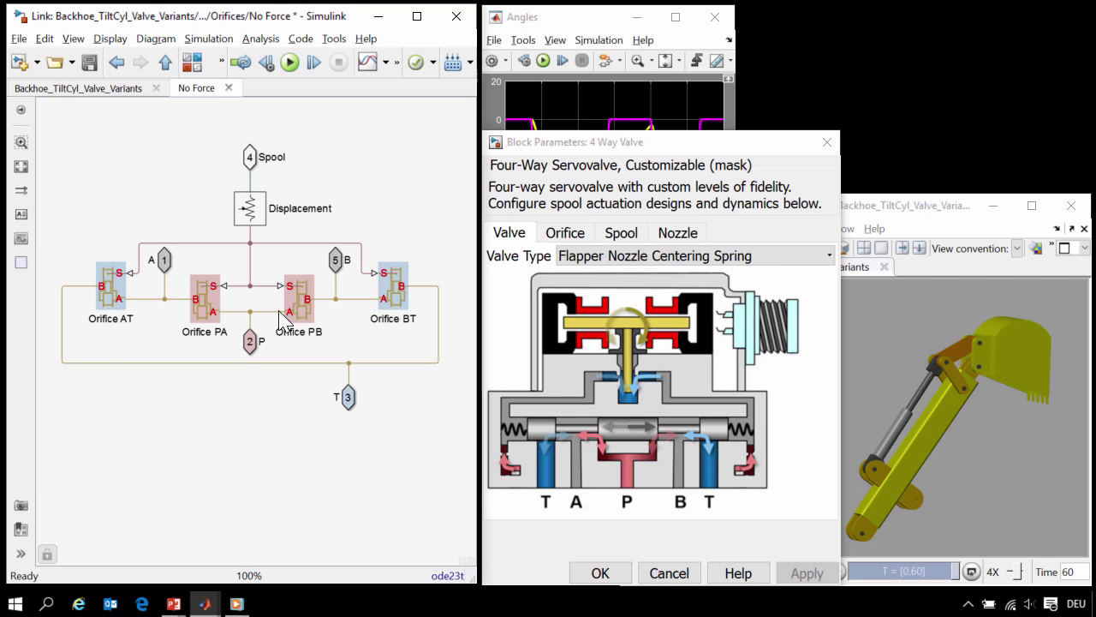
{"action": "left_click", "coordinate": [205, 296]}
{"action": "left_click", "coordinate": [254, 342]}
Step: Return to the Orifices level and show the Hydraulic Forces choices on the Spool settings
{"action": "key", "text": "Escape"}
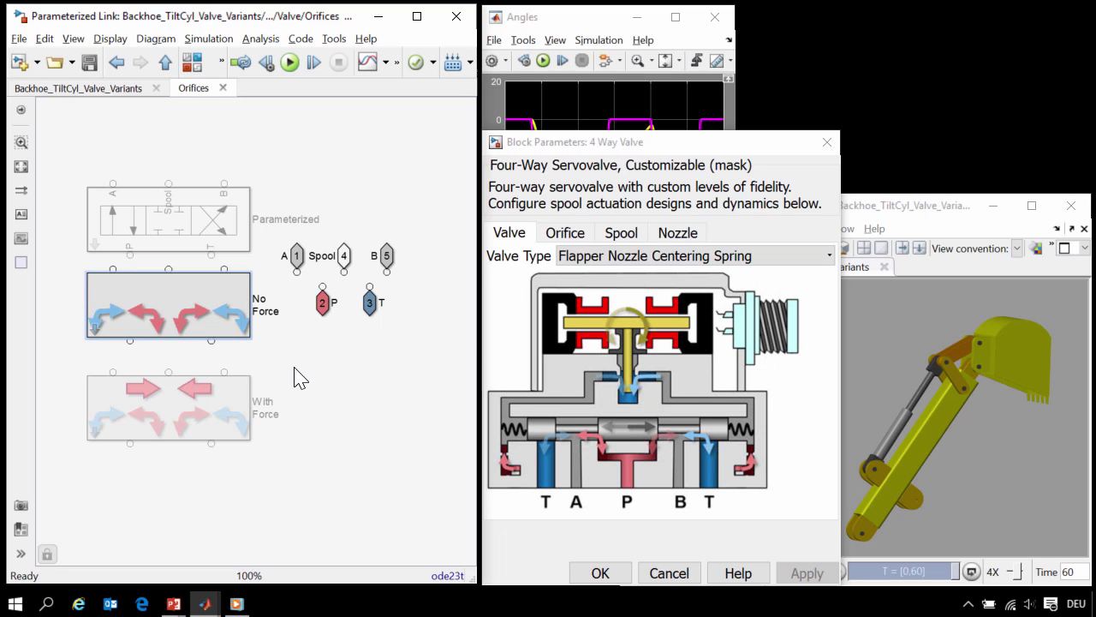
{"action": "left_click", "coordinate": [623, 233]}
{"action": "left_click", "coordinate": [664, 404]}
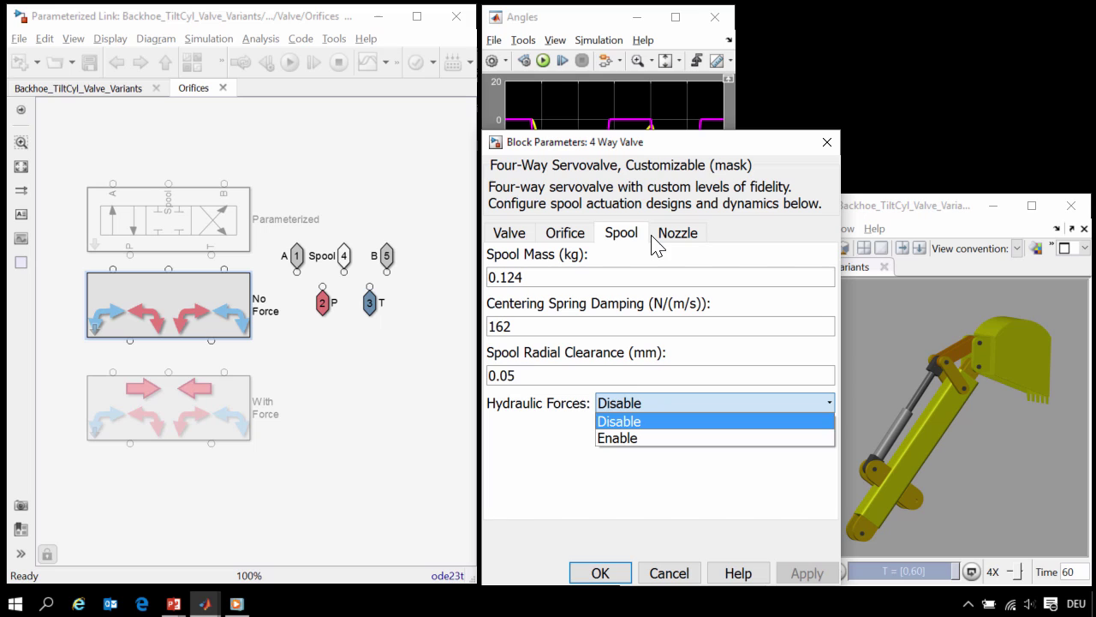
Step: Set Hydraulic Forces to Enable, apply, and look inside the now-active With Force variant
{"action": "left_click", "coordinate": [631, 438]}
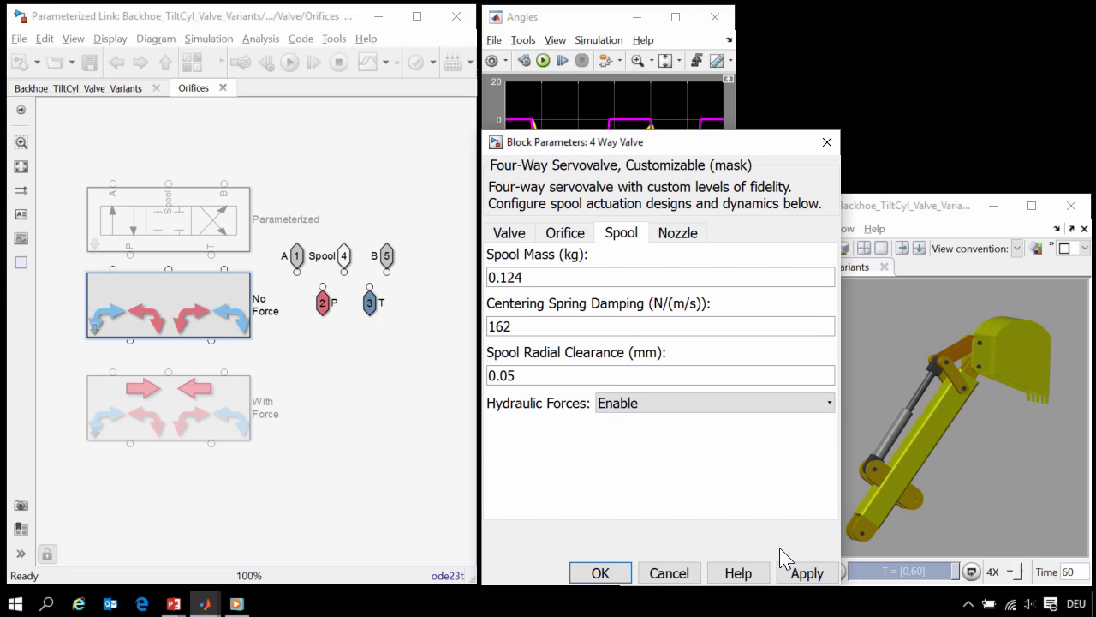
{"action": "left_click", "coordinate": [805, 573]}
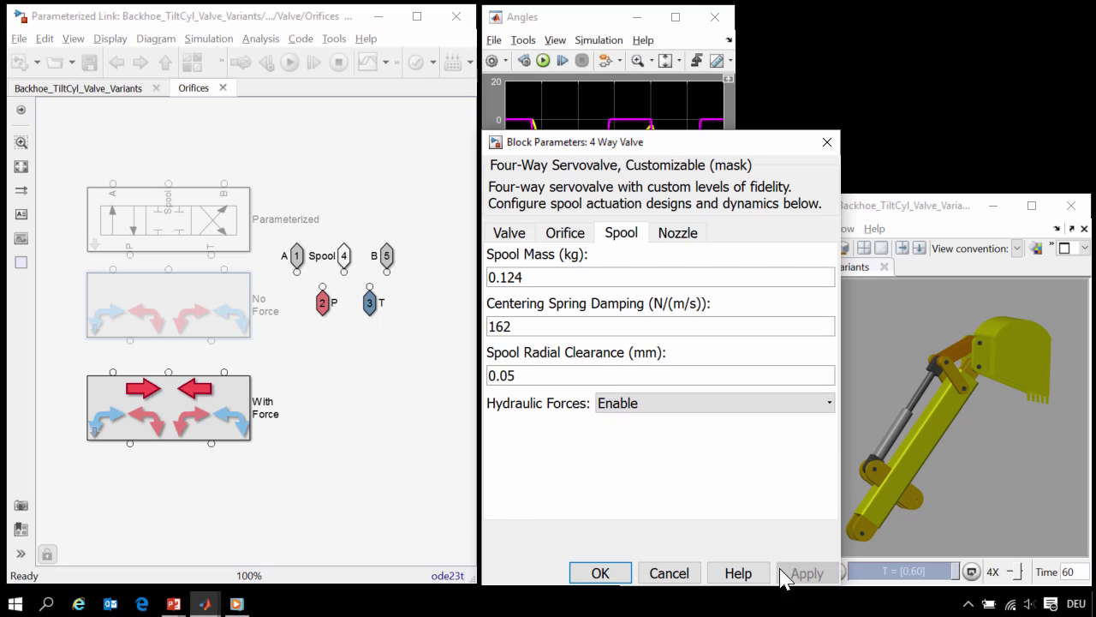
{"action": "left_click", "coordinate": [95, 432]}
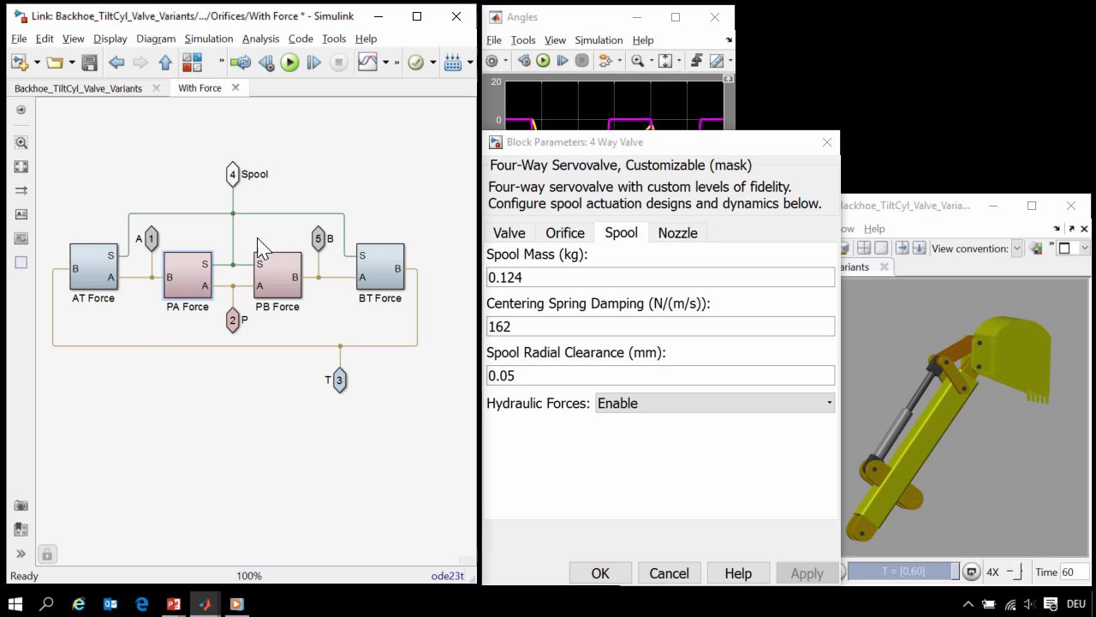
Step: Inspect the PA Force subsystem's Variable Area Slot orifice and Spool Orifice Hydraulic Force blocks
{"action": "double_click", "coordinate": [190, 282]}
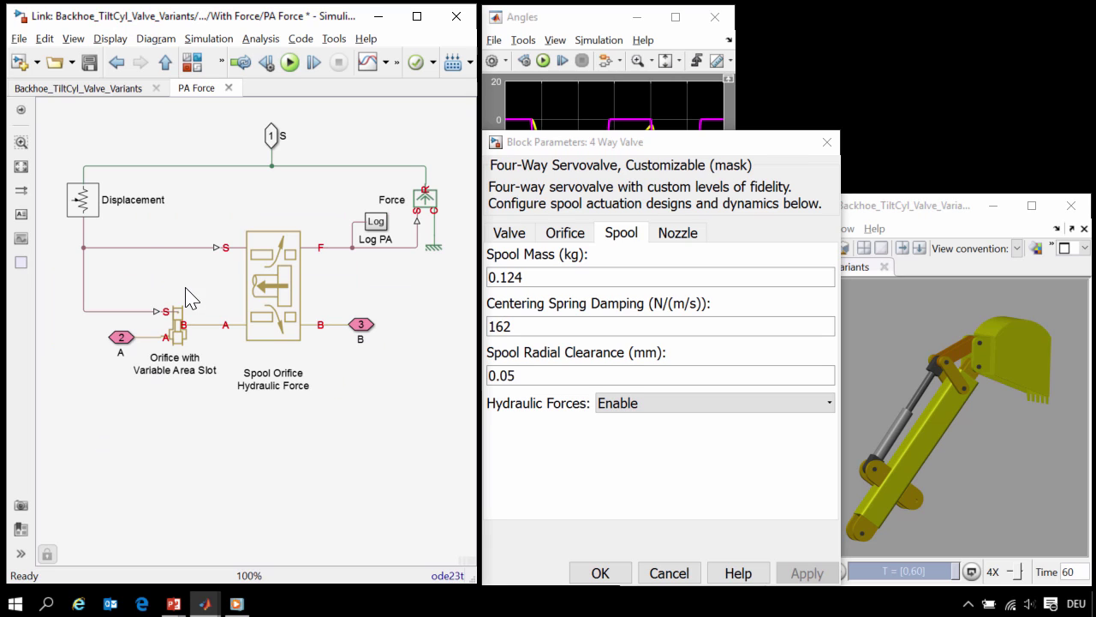
{"action": "left_click", "coordinate": [176, 337]}
{"action": "left_click", "coordinate": [292, 324]}
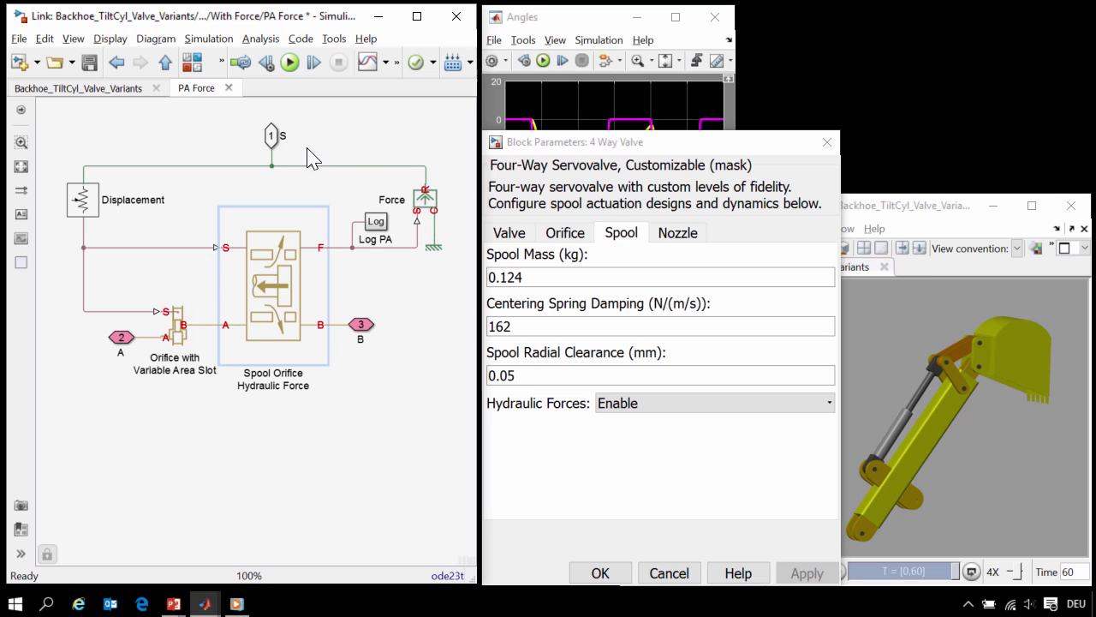
{"action": "left_click", "coordinate": [424, 279]}
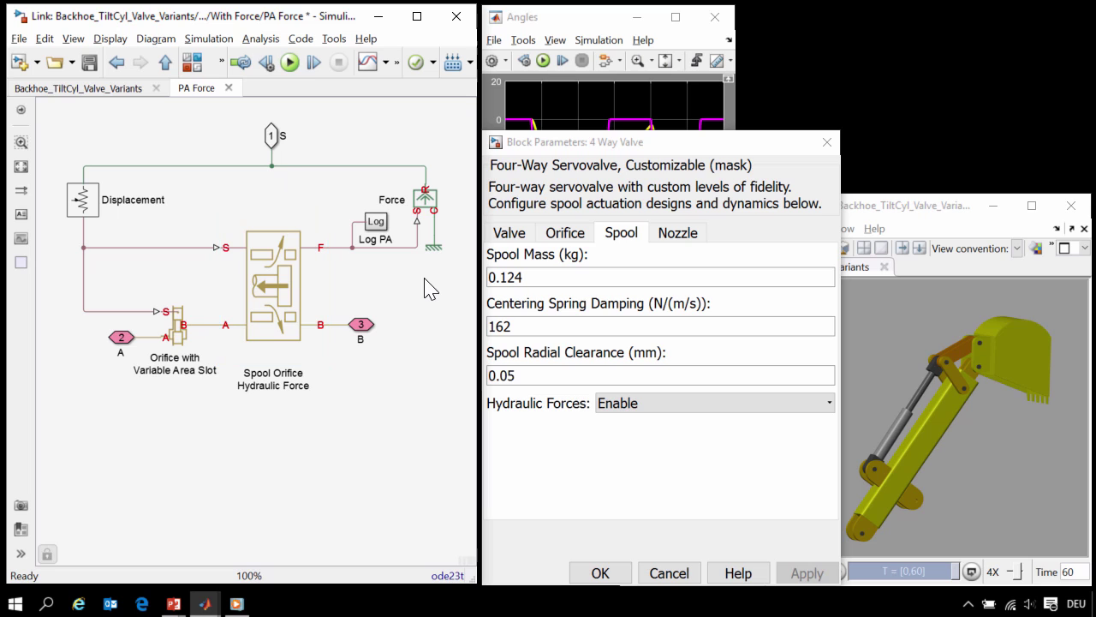
{"action": "key", "text": "Escape"}
{"action": "key", "text": "Escape"}
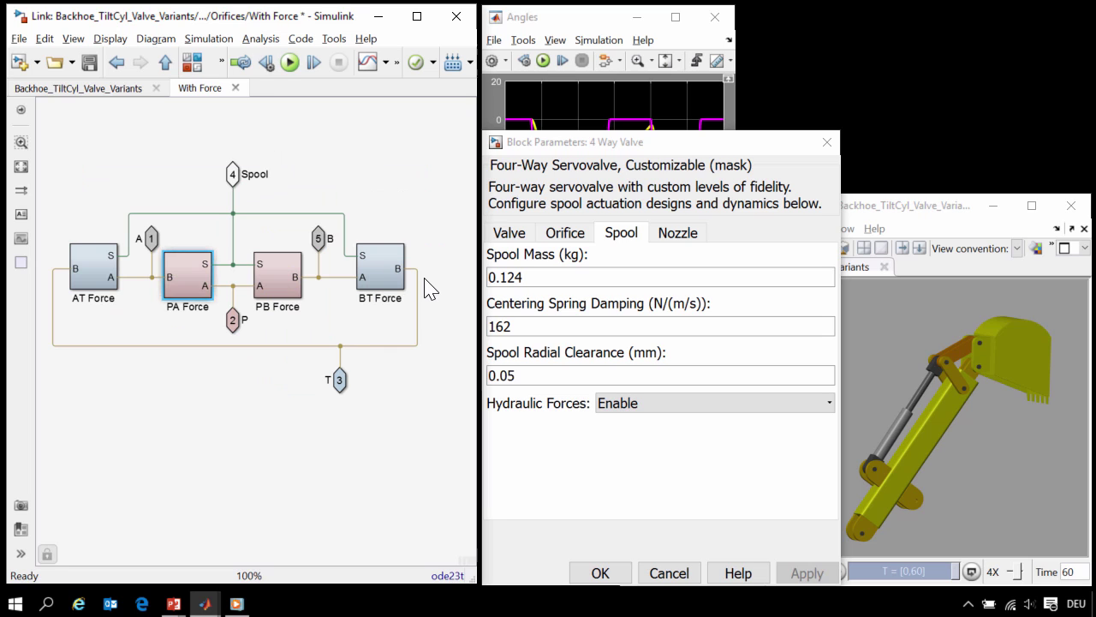
Step: Set the valve's Hydraulic Forces back to Disable and close the parameters with OK
{"action": "left_click", "coordinate": [648, 405]}
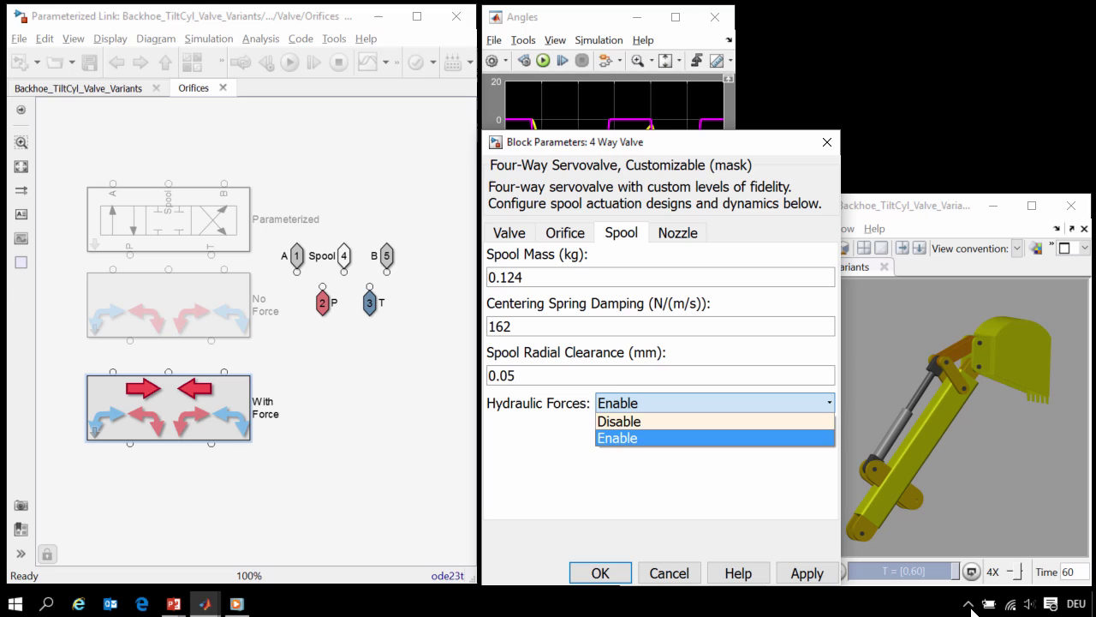
{"action": "left_click", "coordinate": [643, 421]}
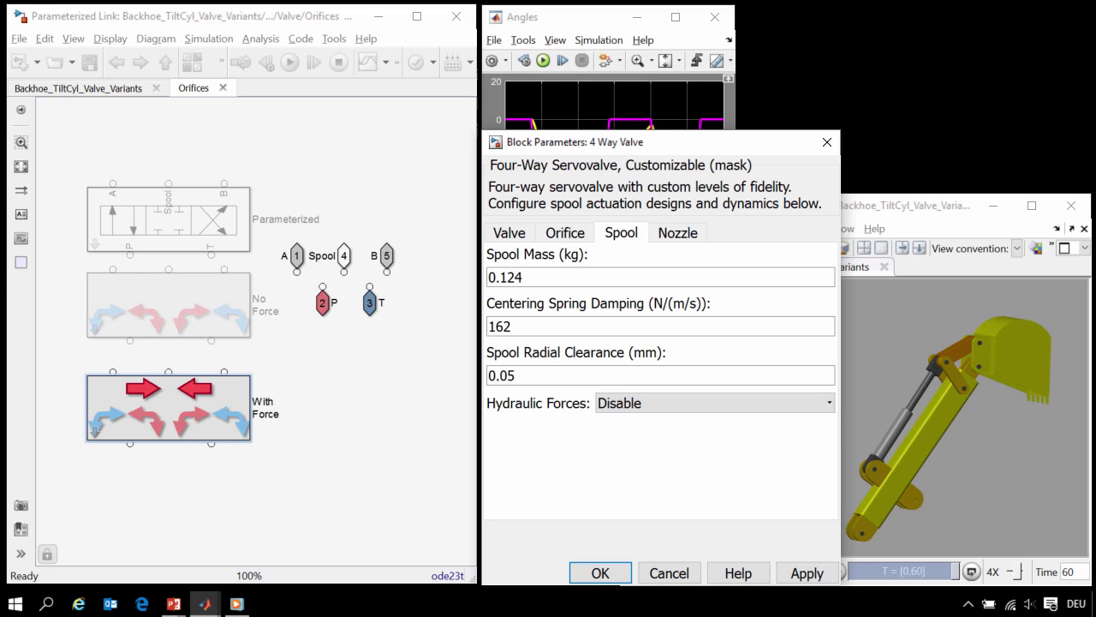
{"action": "left_click", "coordinate": [601, 573]}
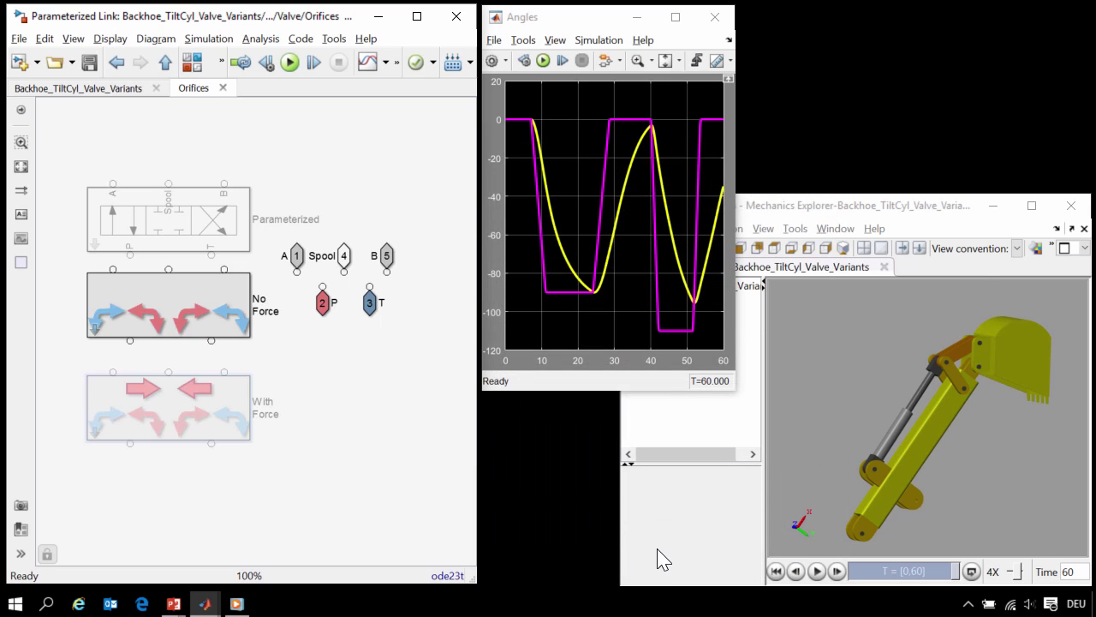
Step: Run the Custom_Valve_Test_Forces script from the MATLAB Command Window
{"action": "key", "text": "alt+Tab"}
{"action": "key", "text": "alt+Tab"}
{"action": "key", "text": "alt+Tab"}
{"action": "key", "text": "alt+Tab"}
{"action": "type", "text": "C"}
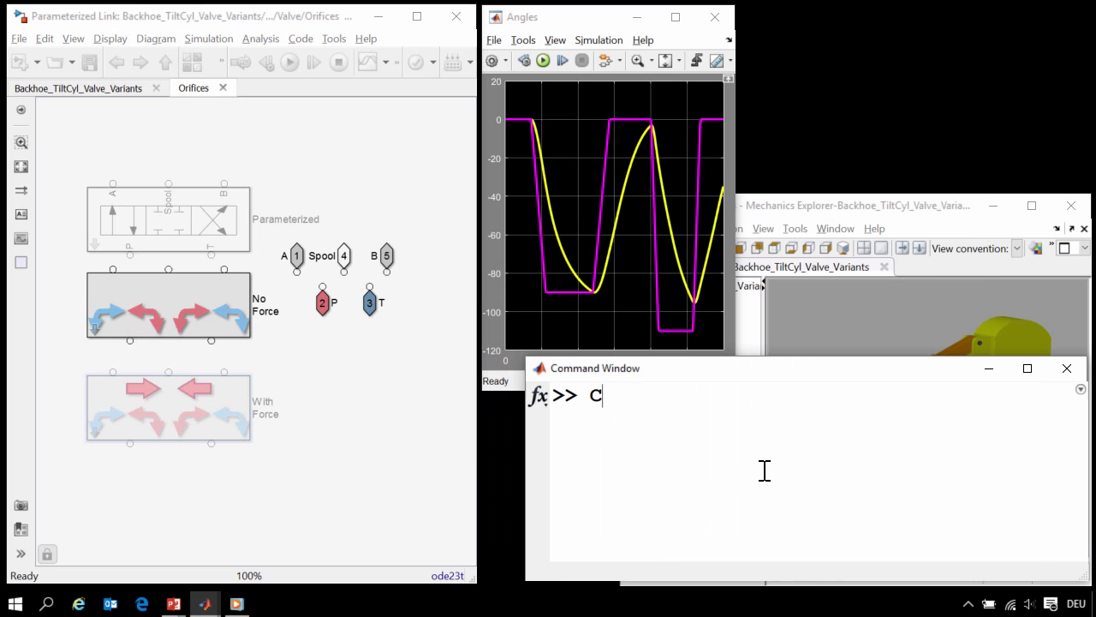
{"action": "type", "text": "ust"}
{"action": "key", "text": "Up"}
{"action": "key", "text": "Up"}
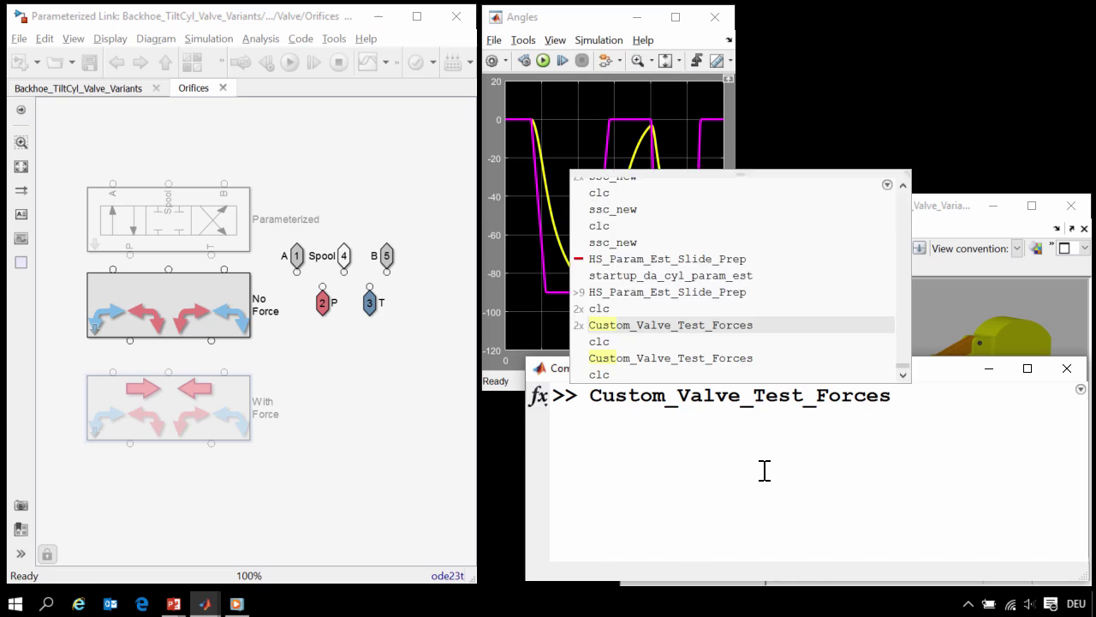
{"action": "key", "text": "Return"}
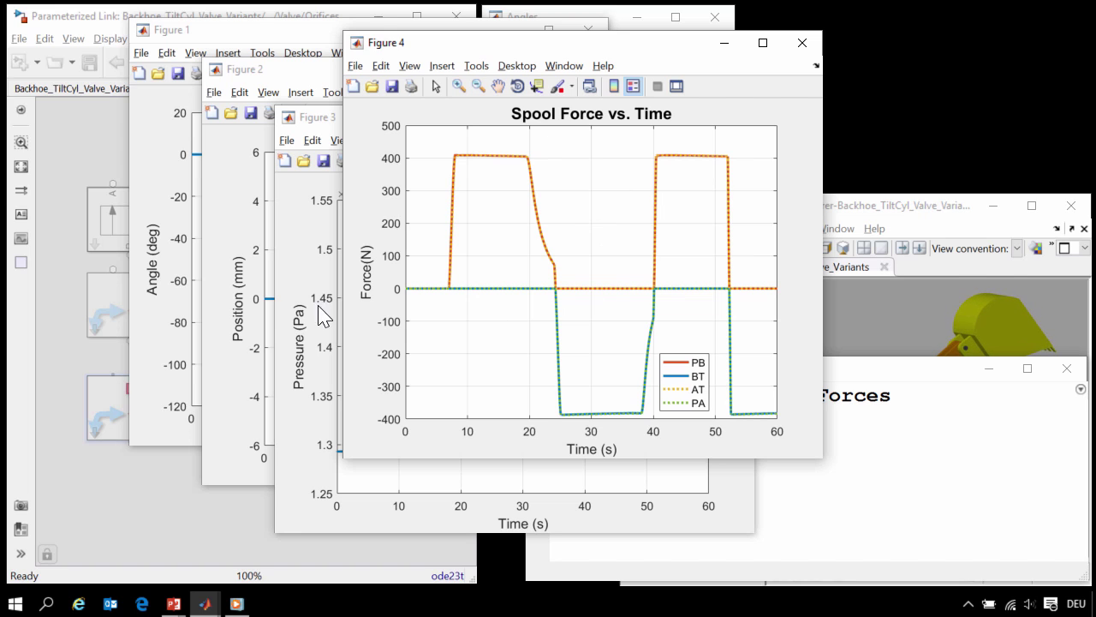
Step: Review the Bucket Angle and Cylinder Pressure figures and script output, then return to the Simulink model
{"action": "left_click", "coordinate": [167, 368]}
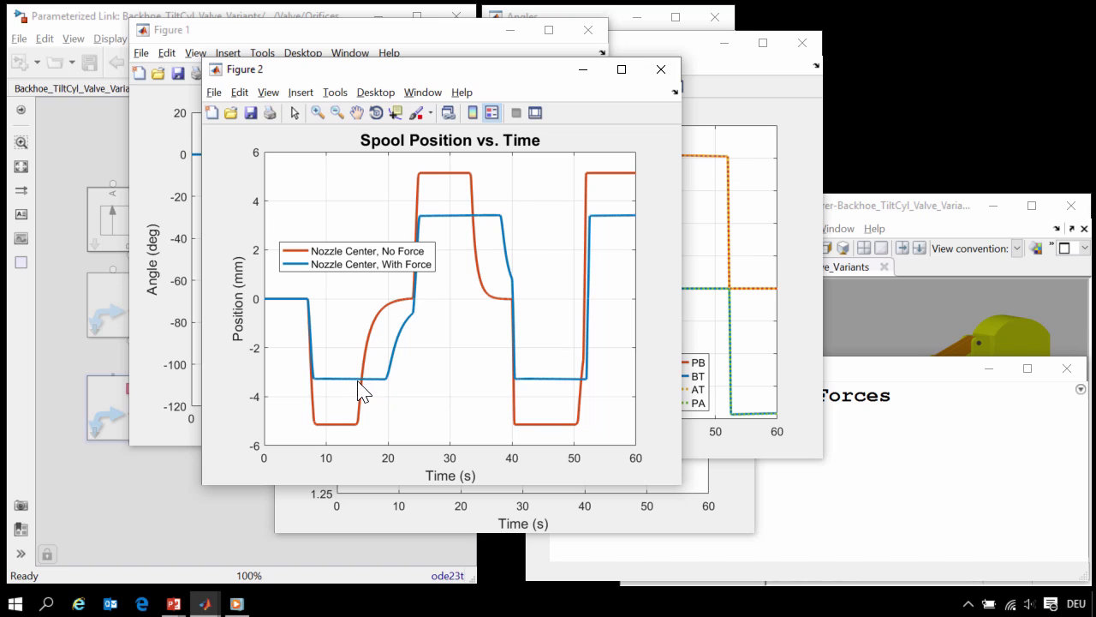
{"action": "left_click", "coordinate": [339, 510]}
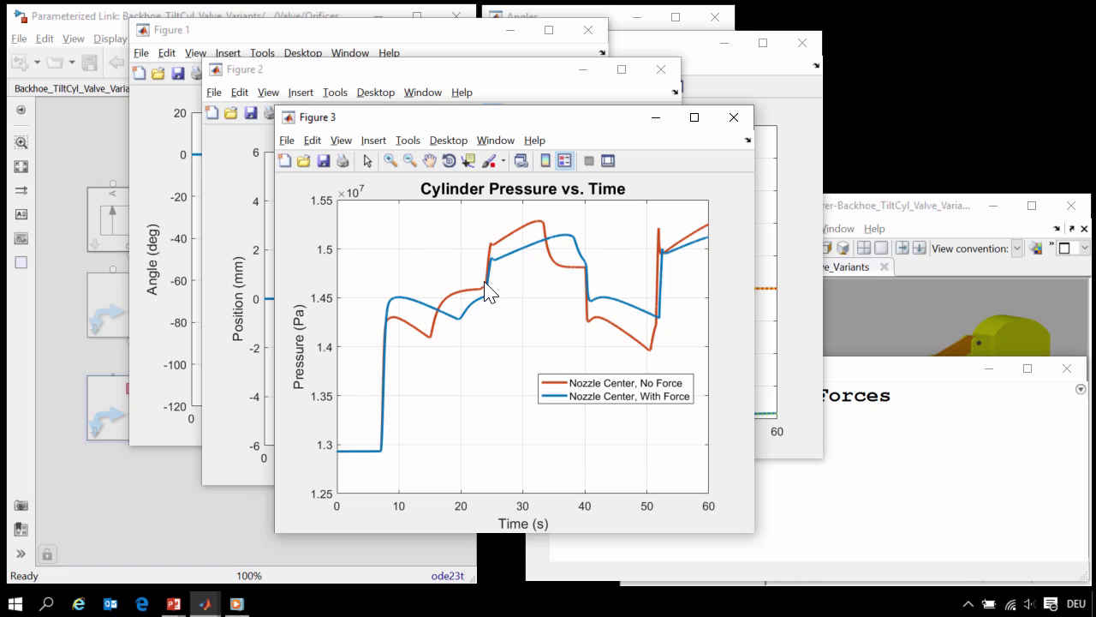
{"action": "left_click", "coordinate": [871, 380]}
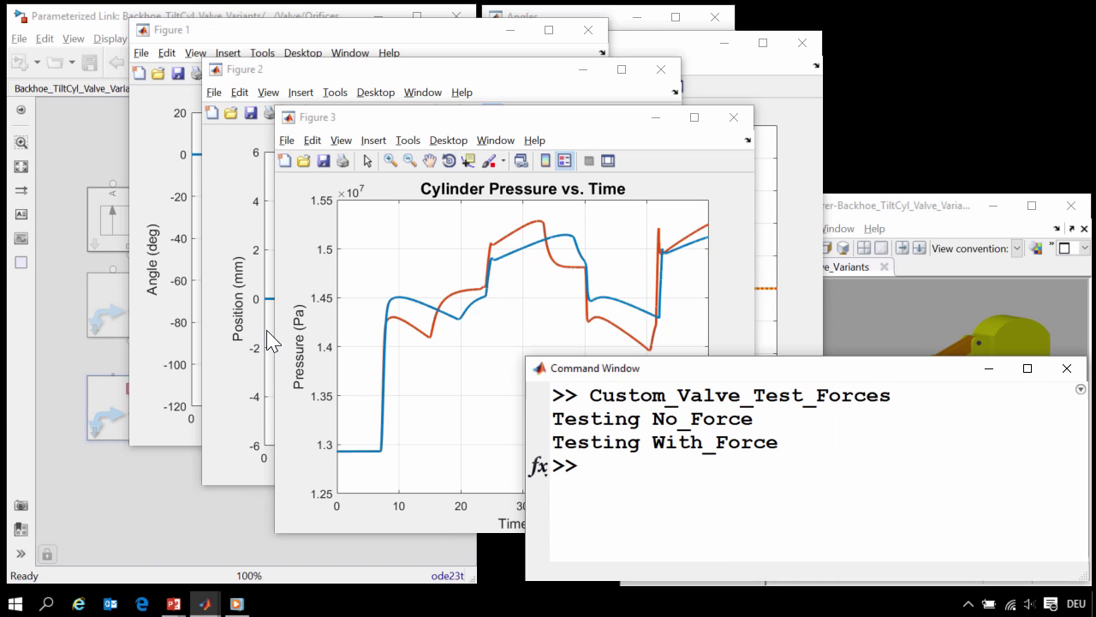
{"action": "left_click", "coordinate": [91, 150]}
Step: From the top-level backhoe model, set the 4 Way Valve's Hydraulic Forces to Disable
{"action": "double_click", "coordinate": [134, 227]}
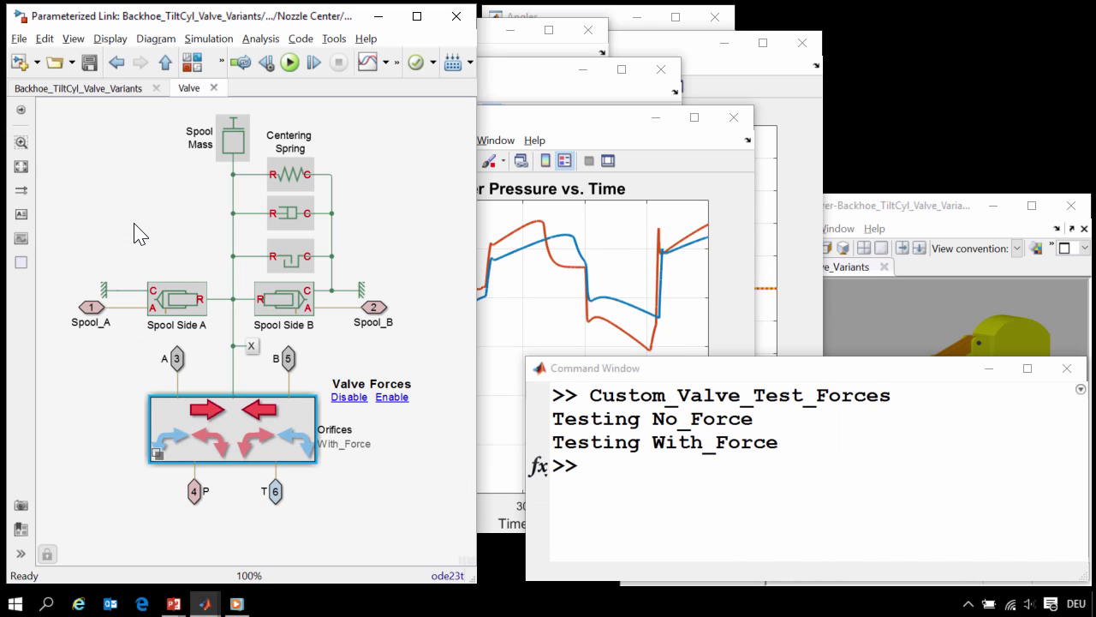
{"action": "key", "text": "Escape"}
{"action": "key", "text": "Escape"}
{"action": "key", "text": "Escape"}
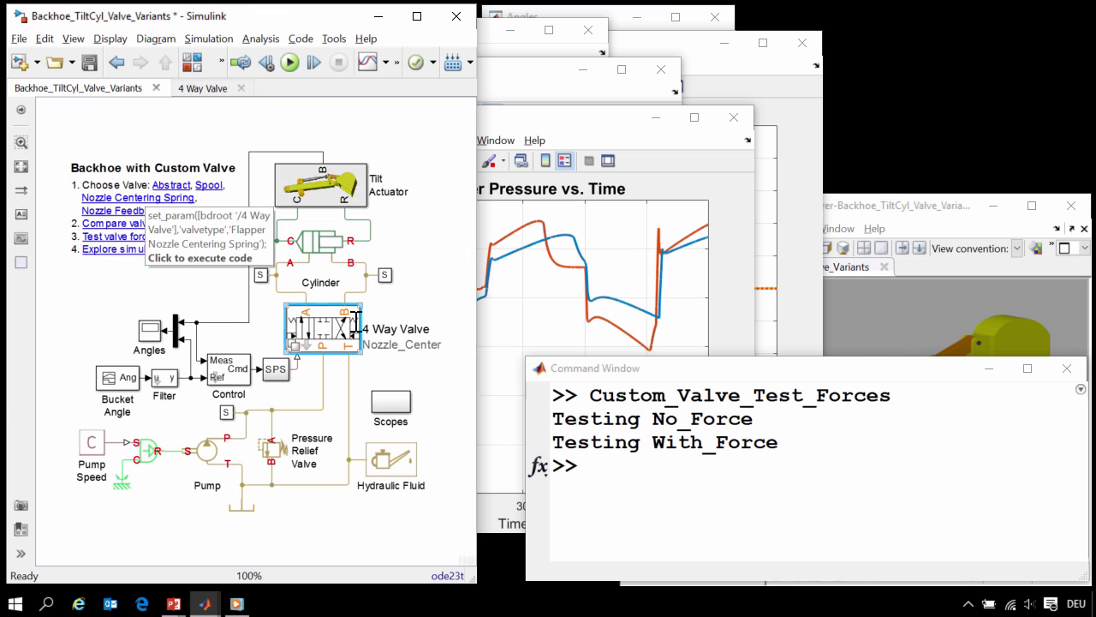
{"action": "double_click", "coordinate": [355, 324]}
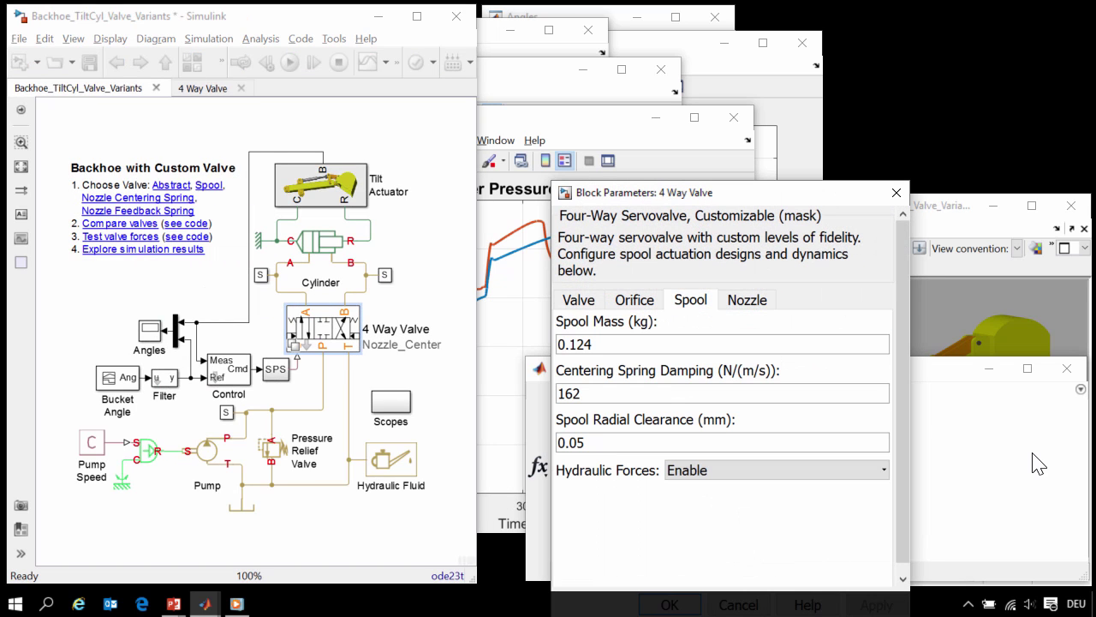
{"action": "left_click", "coordinate": [722, 471]}
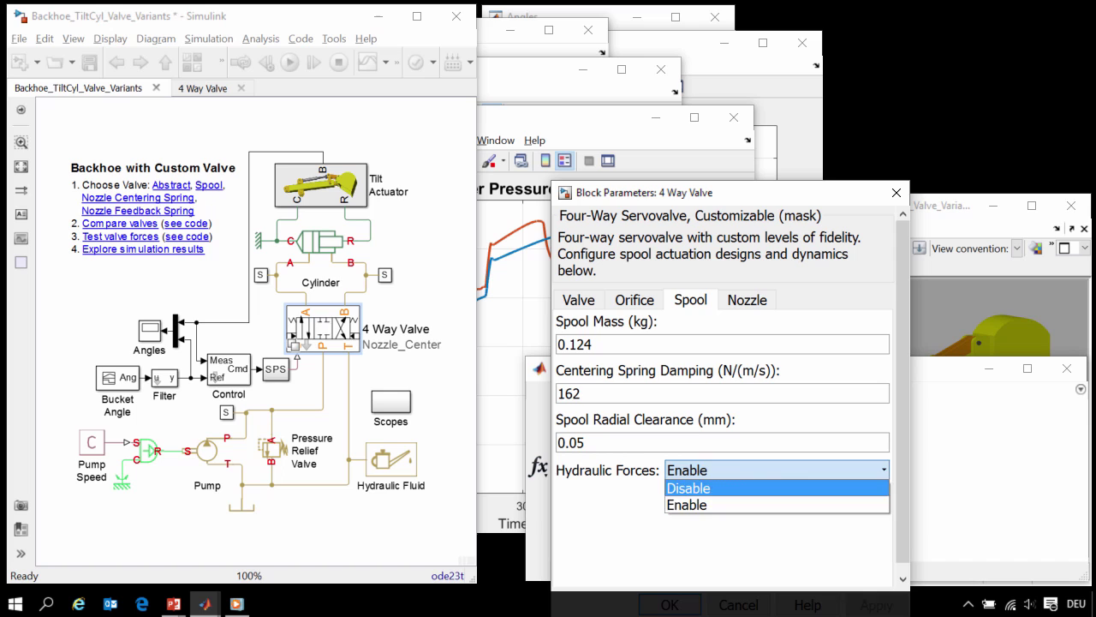
{"action": "left_click", "coordinate": [704, 488]}
{"action": "left_click_drag", "start_coordinate": [698, 197], "coordinate": [656, 117]}
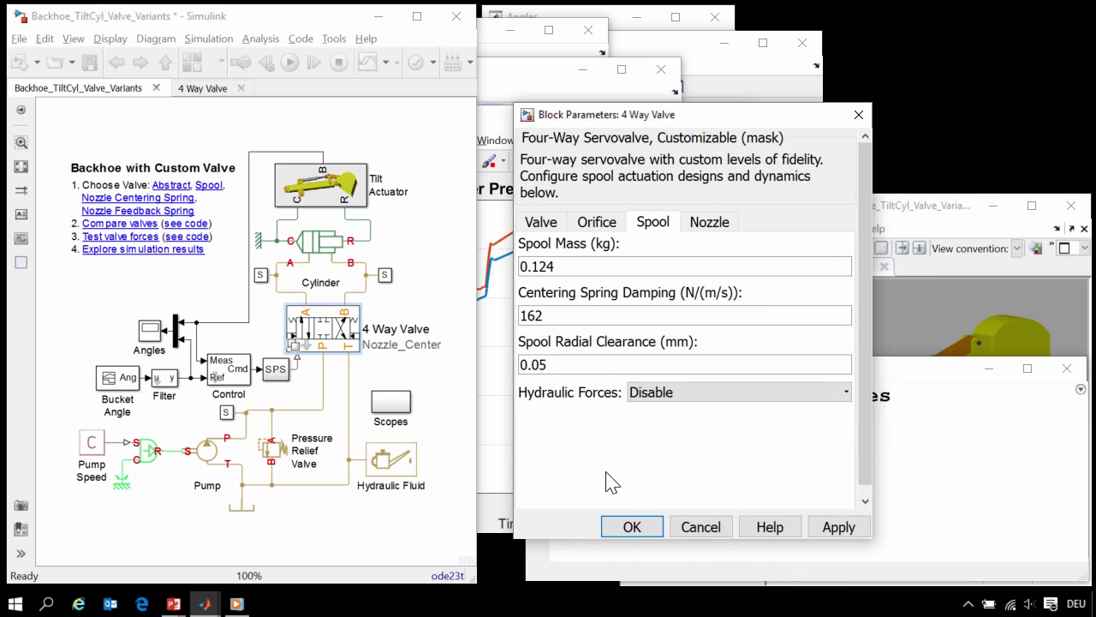
Step: Confirm the change and run the Compare valves test across Abstract, Spool, Flapper Nozzle and Feedback Spring valves
{"action": "left_click", "coordinate": [620, 524]}
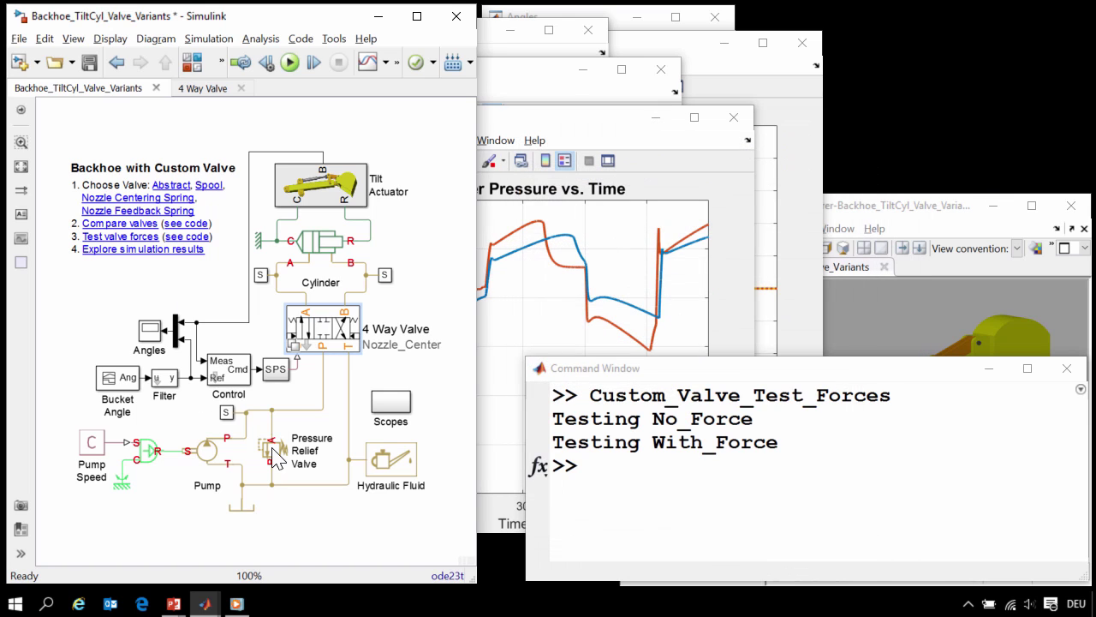
{"action": "left_click", "coordinate": [120, 216]}
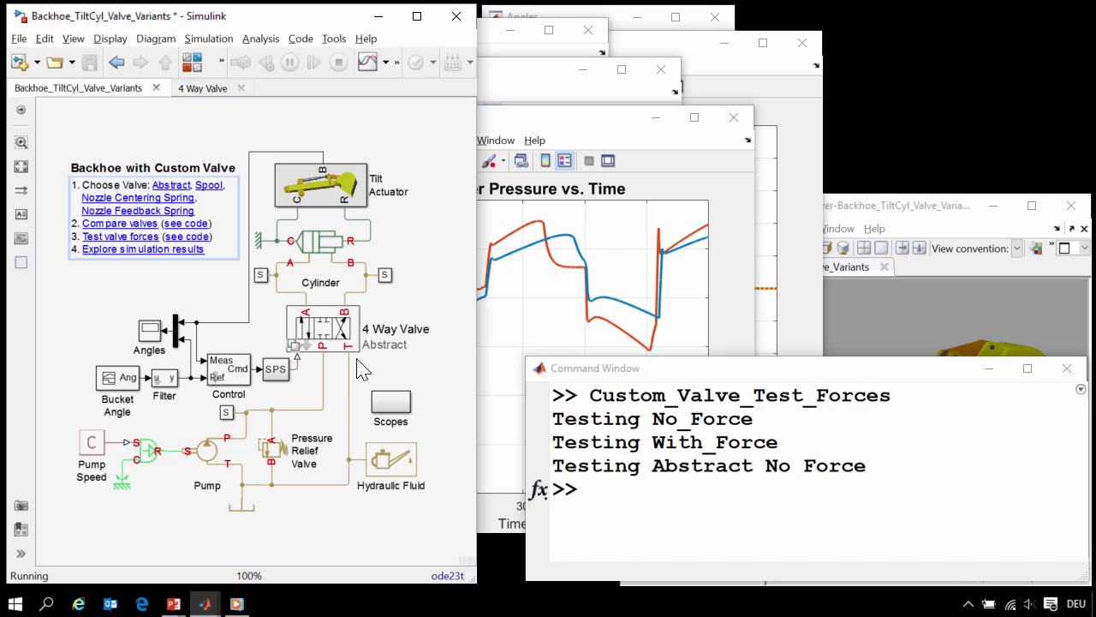
{"action": "left_click", "coordinate": [596, 10]}
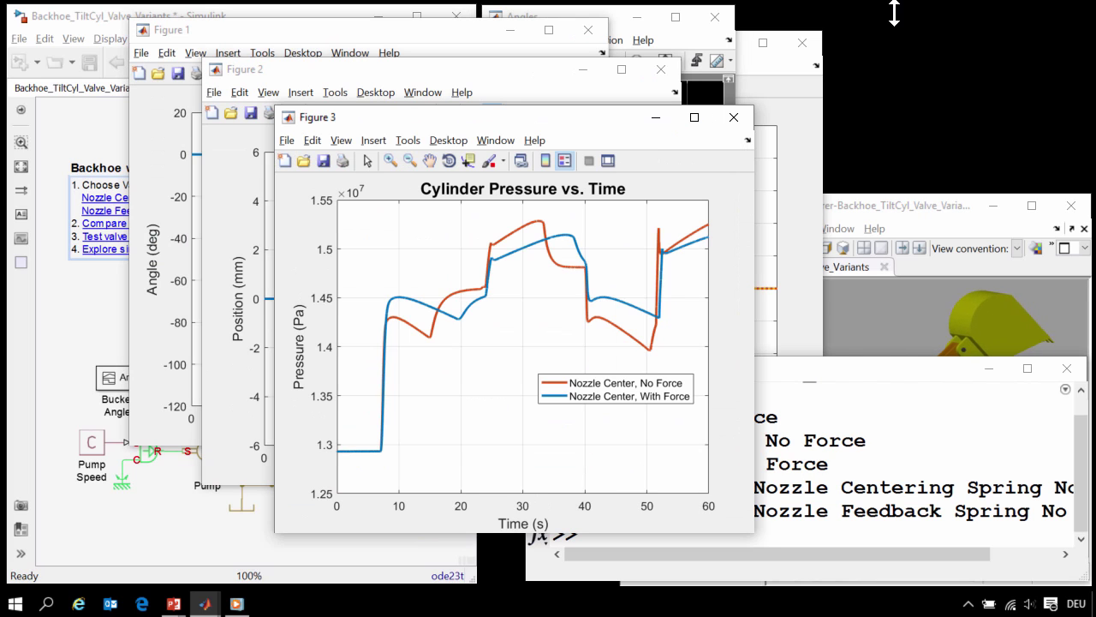
Step: Bring Figure 1 forward to compare bucket angles of all four valve variants against the reference
{"action": "left_click", "coordinate": [160, 220]}
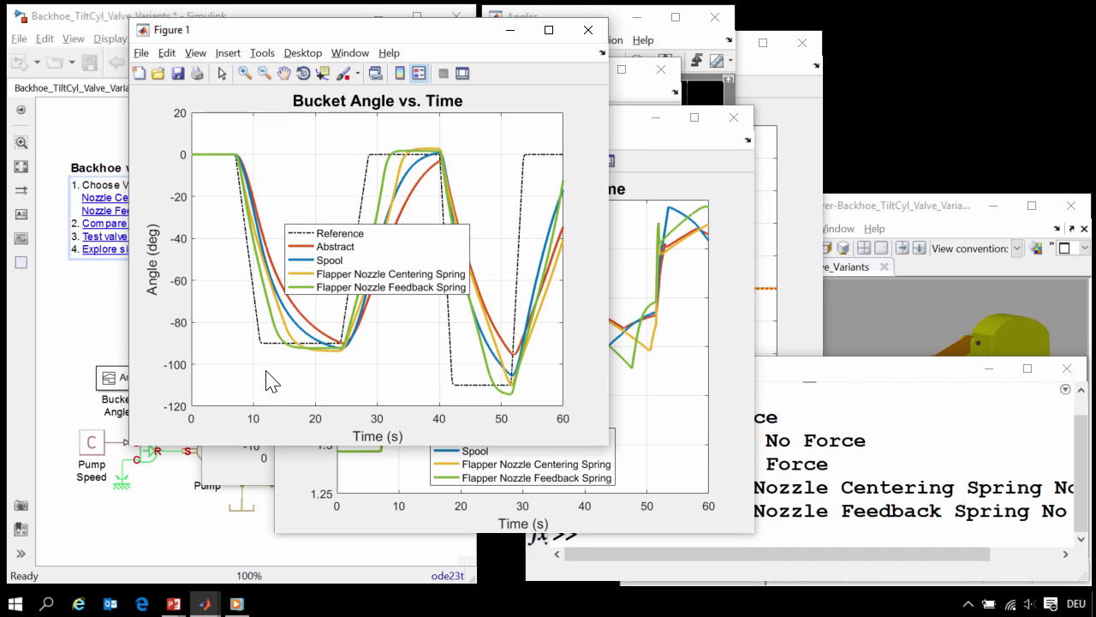